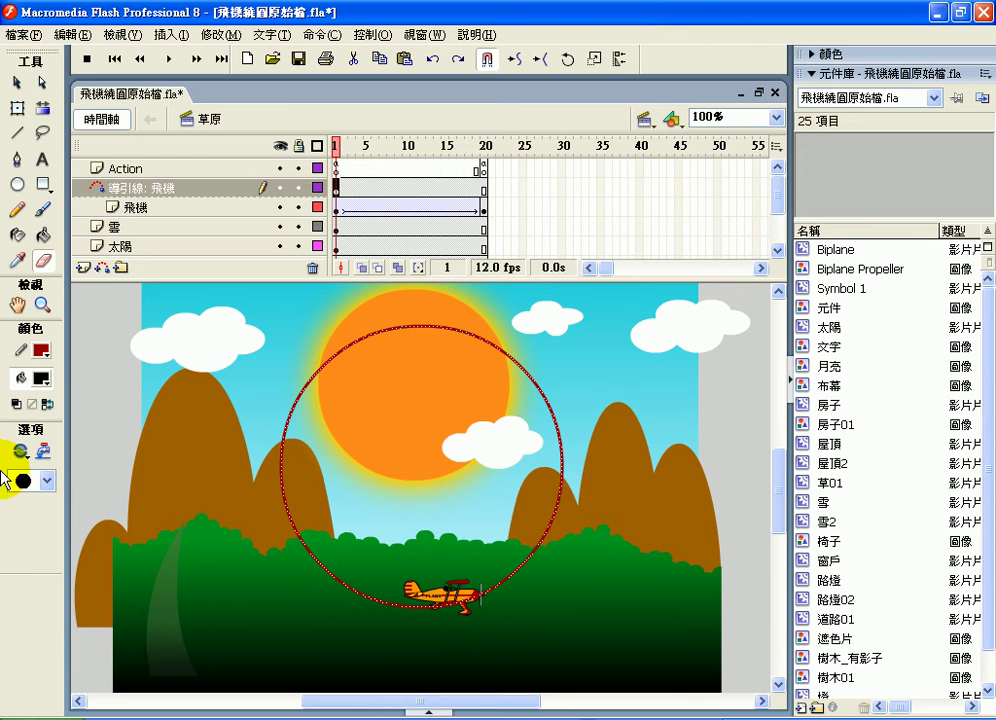
- Set the eraser to the second-smallest round shape
{"action": "left_click", "coordinate": [40, 480]}
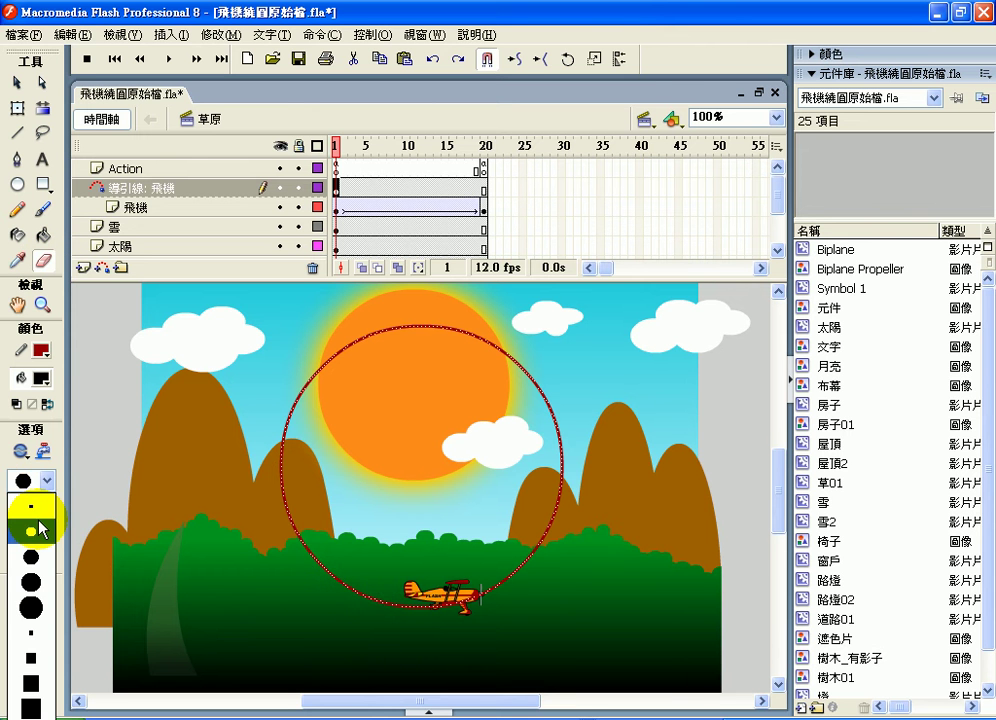
{"action": "left_click", "coordinate": [42, 528]}
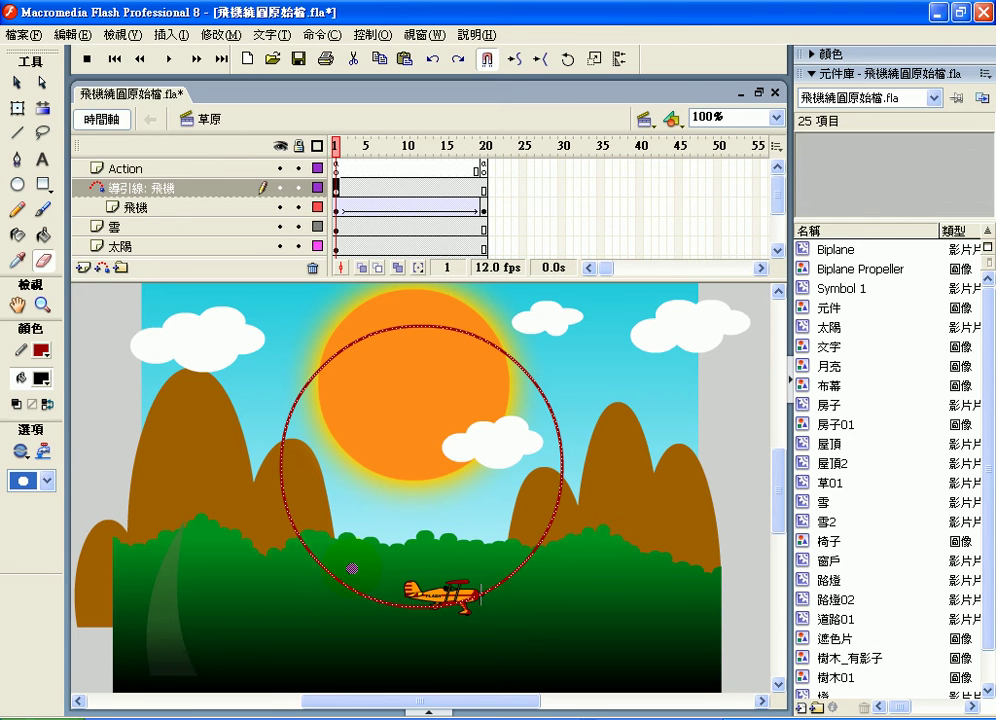
{"action": "left_click_drag", "start_coordinate": [352, 568], "coordinate": [340, 590]}
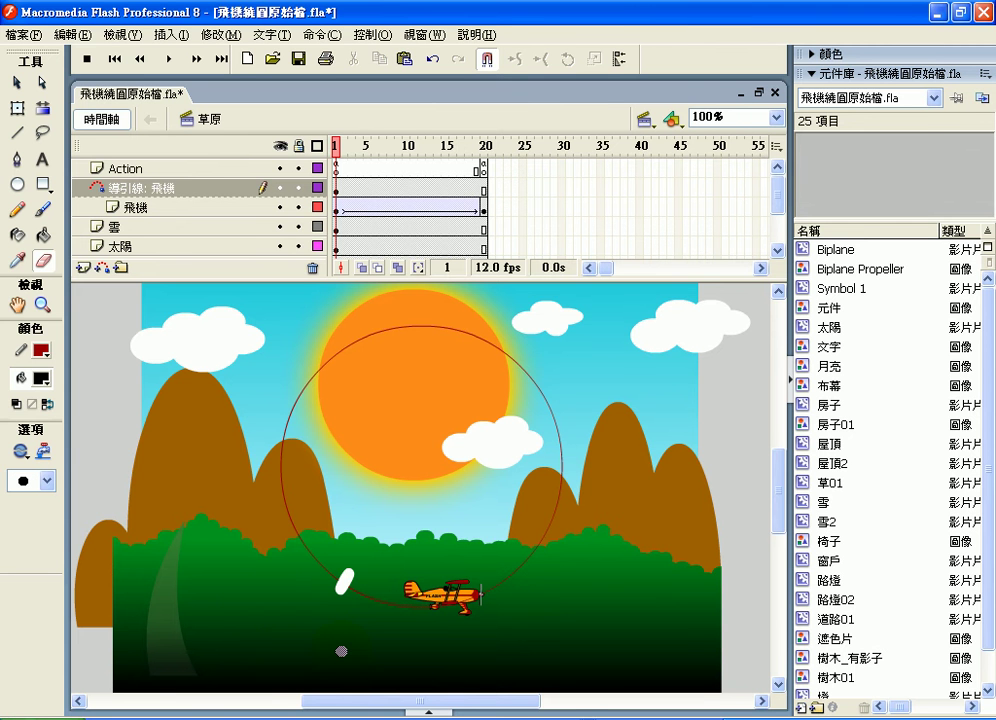
{"action": "left_click", "coordinate": [73, 34]}
{"action": "left_click", "coordinate": [88, 56]}
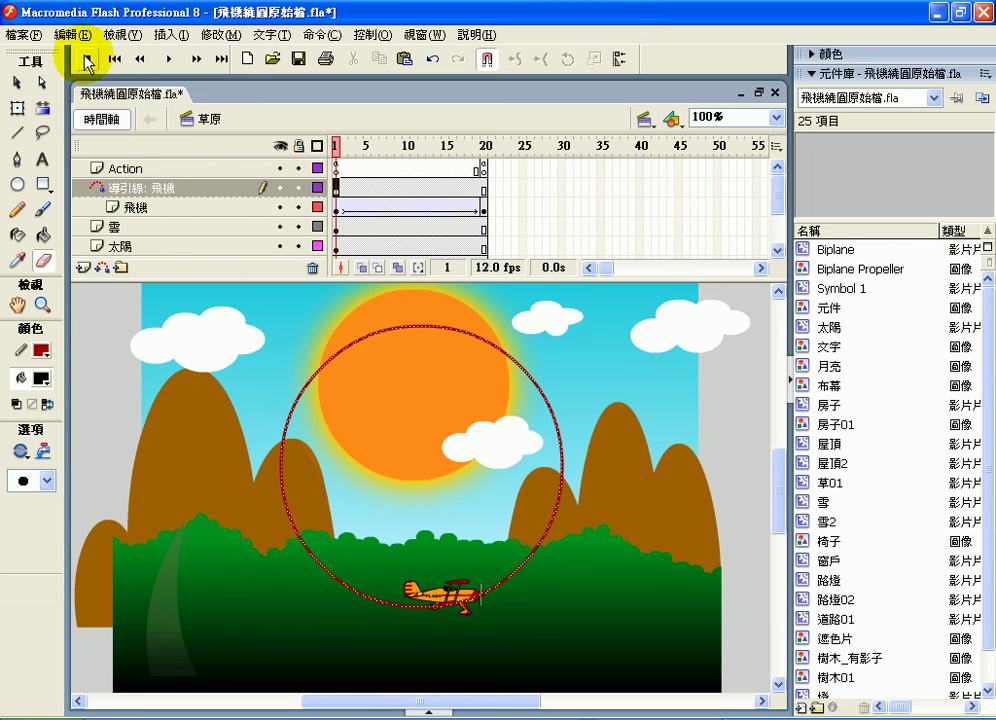
- Switch the eraser to 擦除線段 mode and cut a small gap in the circular guide path at its lower left
{"action": "left_click", "coordinate": [22, 452]}
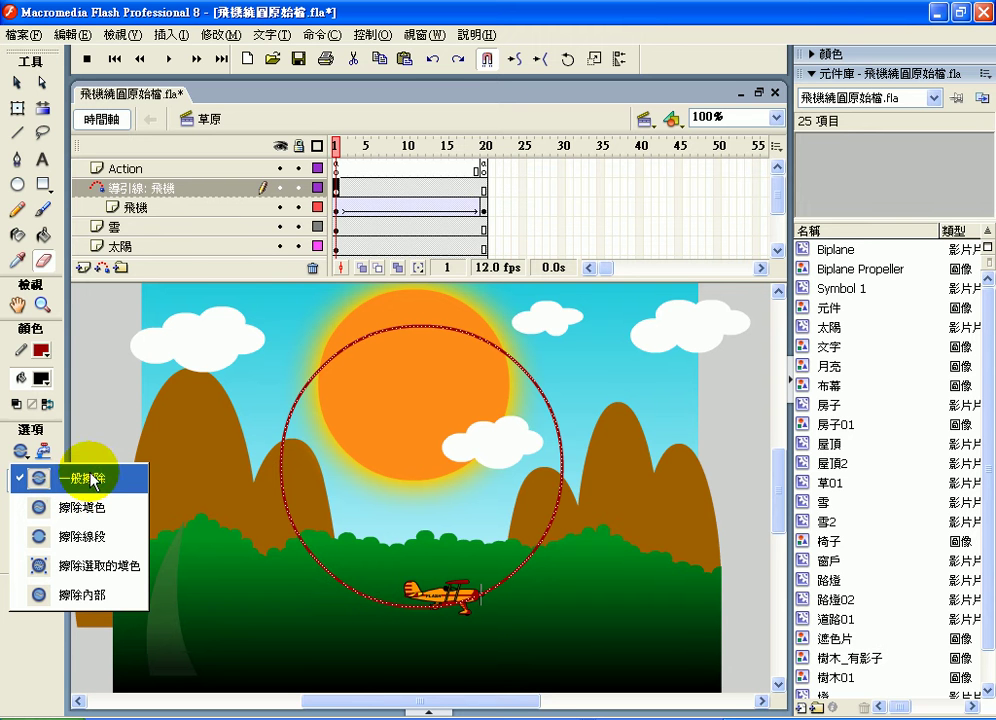
{"action": "left_click", "coordinate": [84, 536]}
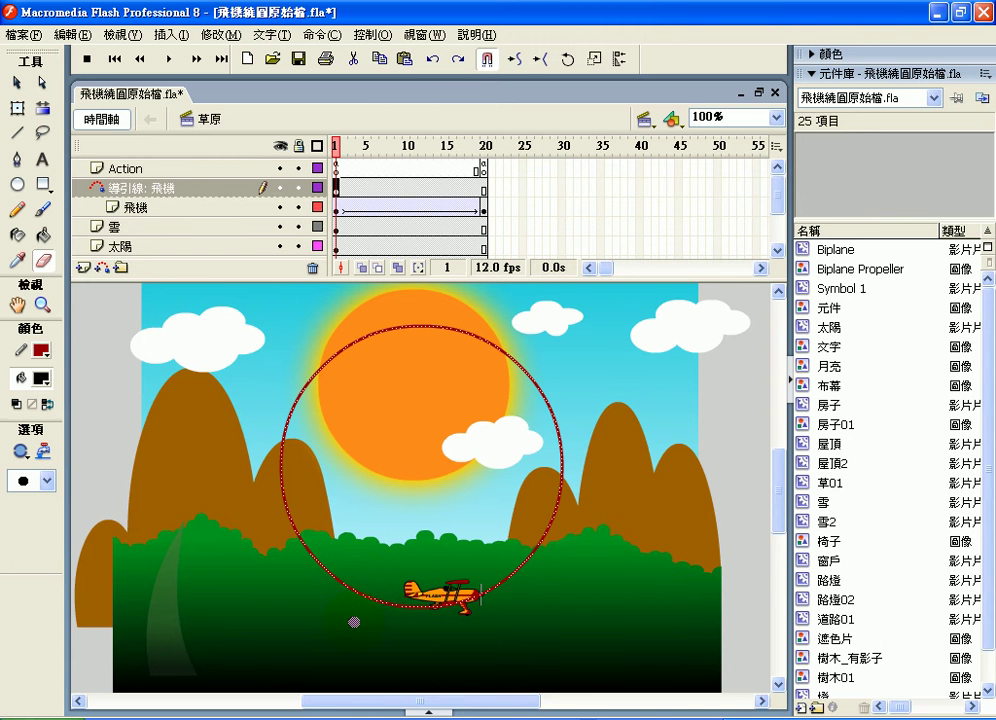
{"action": "left_click", "coordinate": [365, 605], "text": "ctrl"}
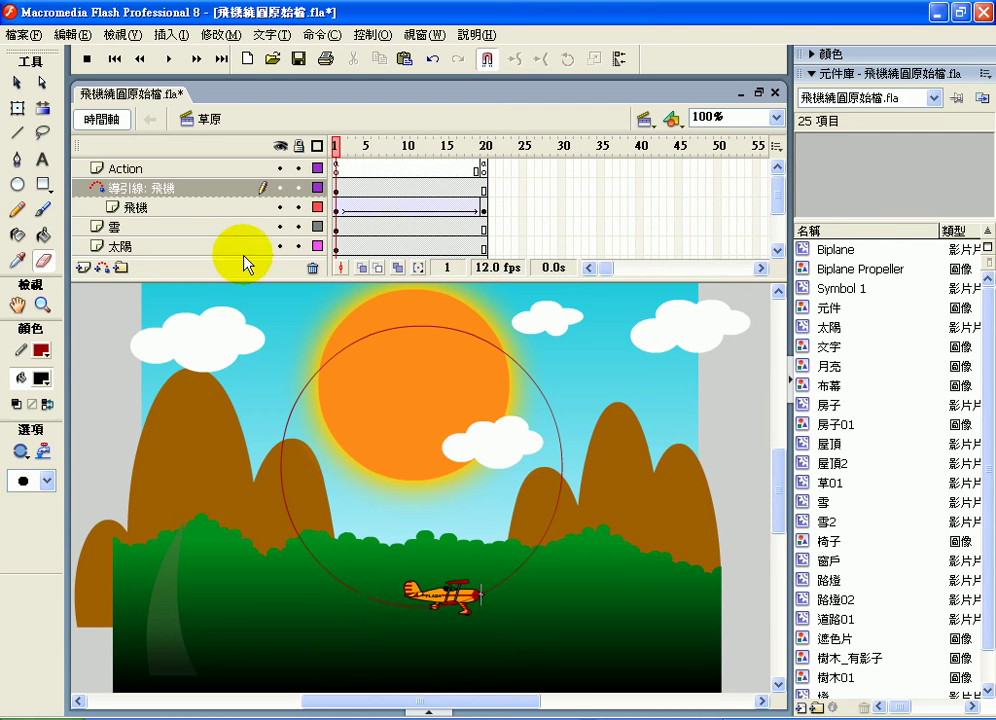
{"action": "scroll", "coordinate": [769, 215], "scroll_direction": "down", "scroll_amount": 2}
{"action": "scroll", "coordinate": [776, 205], "scroll_direction": "up", "scroll_amount": 2}
{"action": "scroll", "coordinate": [783, 193], "scroll_direction": "down", "scroll_amount": 2}
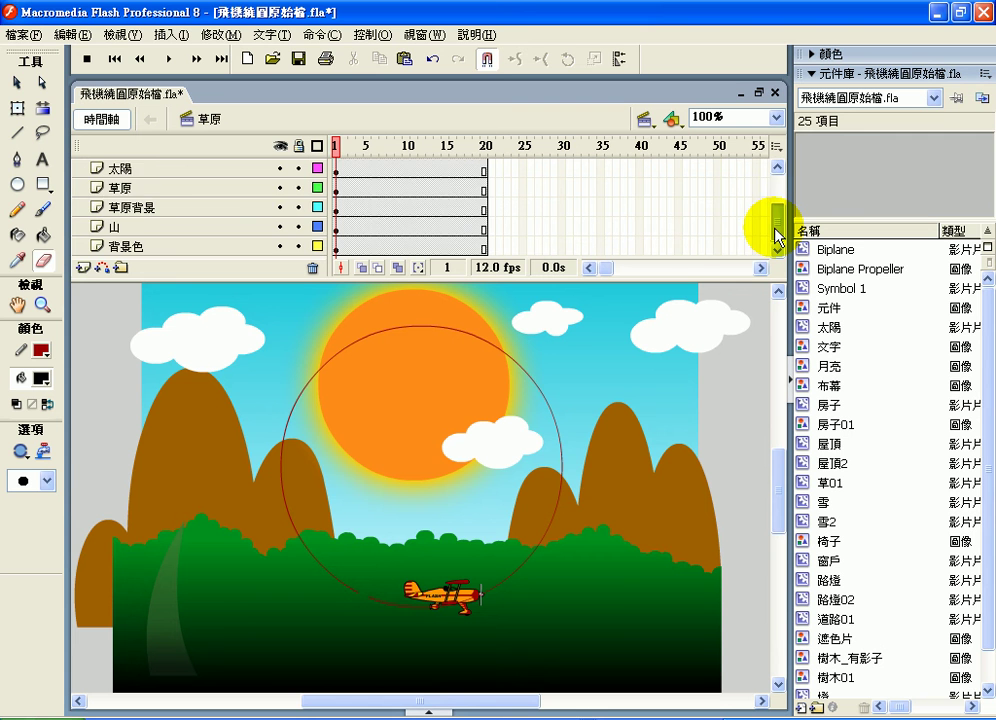
{"action": "scroll", "coordinate": [785, 183], "scroll_direction": "up", "scroll_amount": 2}
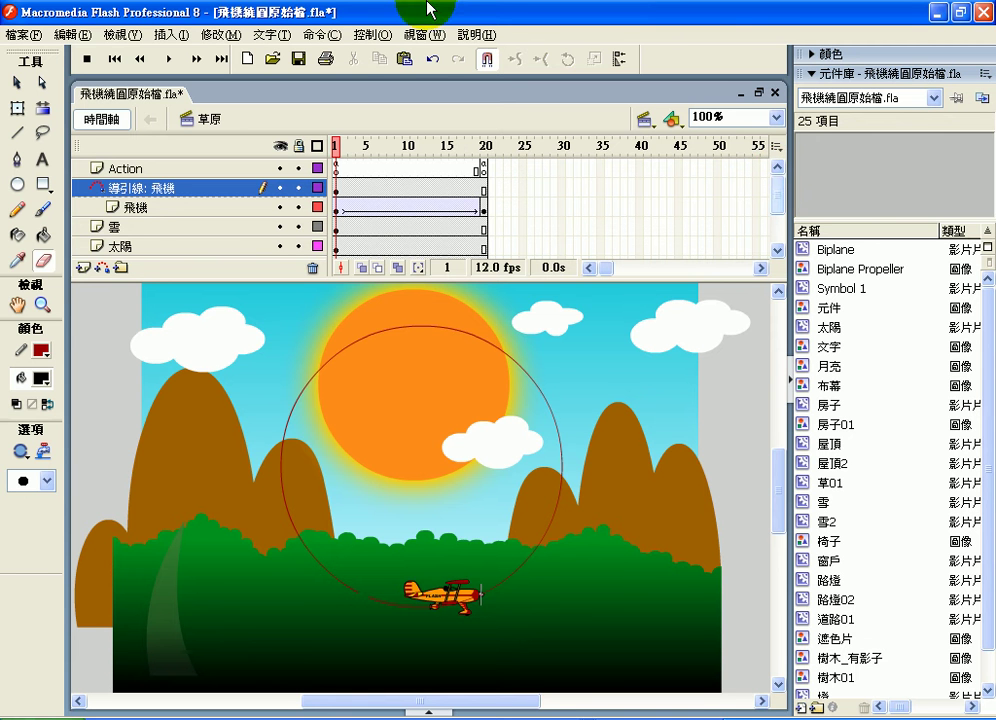
- Lock the 導引線: 飛機 layer and snap the plane in frame 1 onto the circle just right of the gap
{"action": "left_click", "coordinate": [17, 82]}
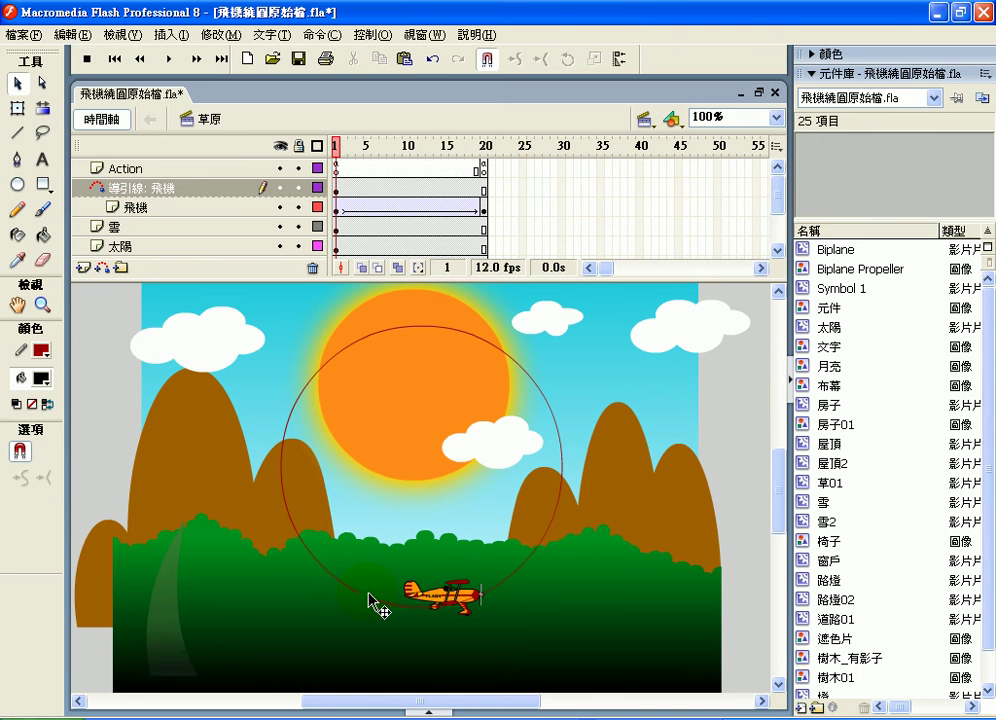
{"action": "left_click", "coordinate": [456, 608]}
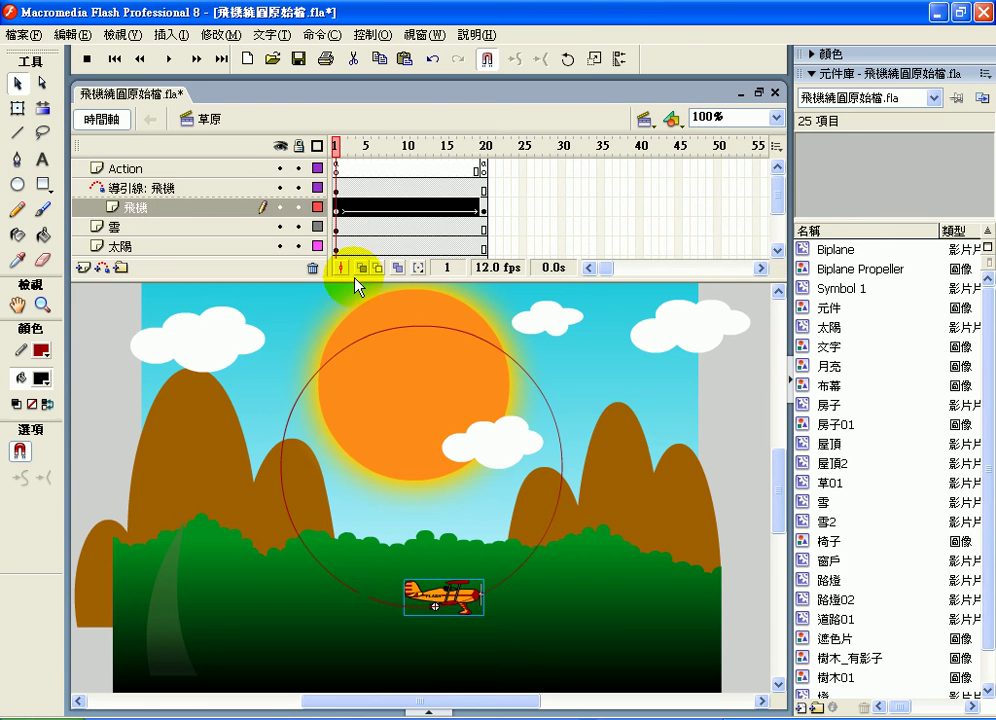
{"action": "left_click", "coordinate": [298, 188]}
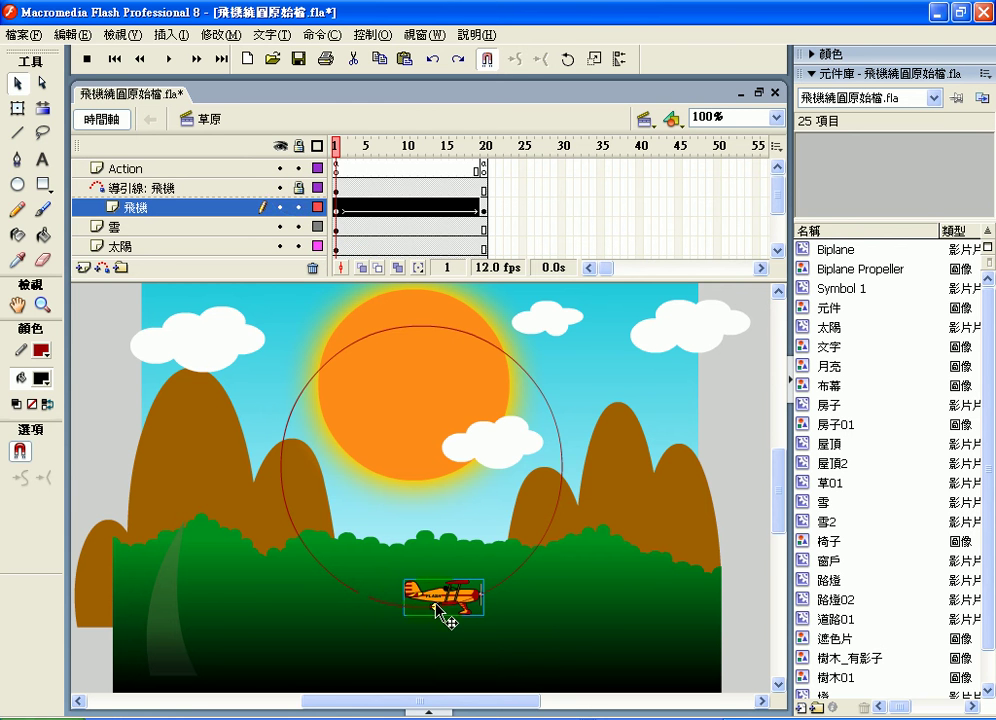
{"action": "left_click_drag", "start_coordinate": [405, 606], "coordinate": [384, 603]}
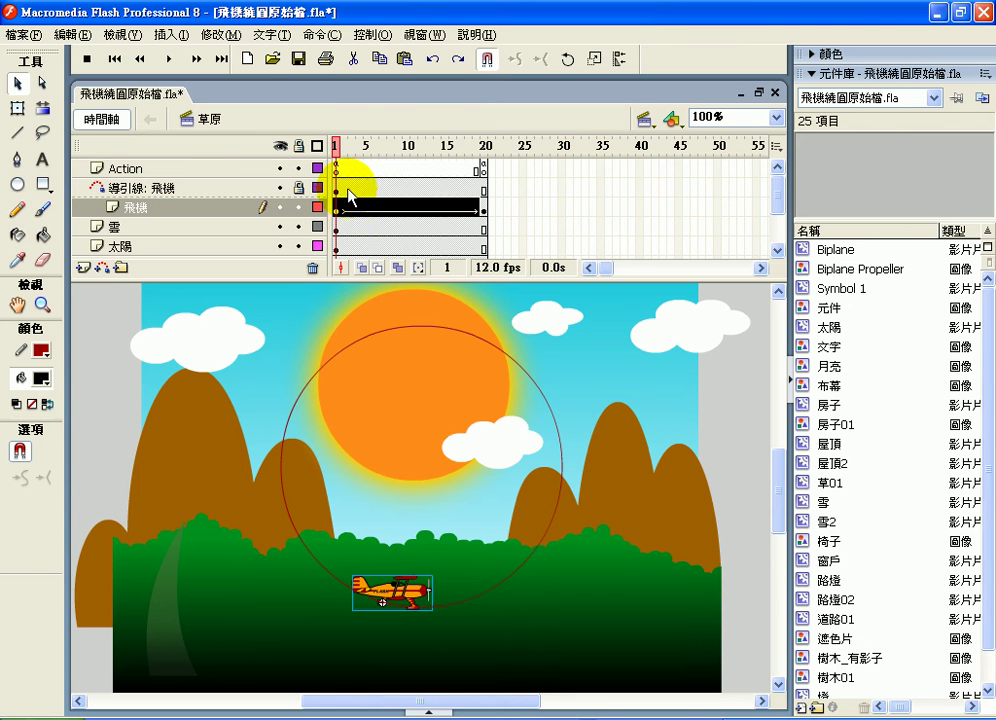
- In frame 20 of the 飛機 layer, snap the plane onto the circle just left of the gap
{"action": "left_click", "coordinate": [485, 204]}
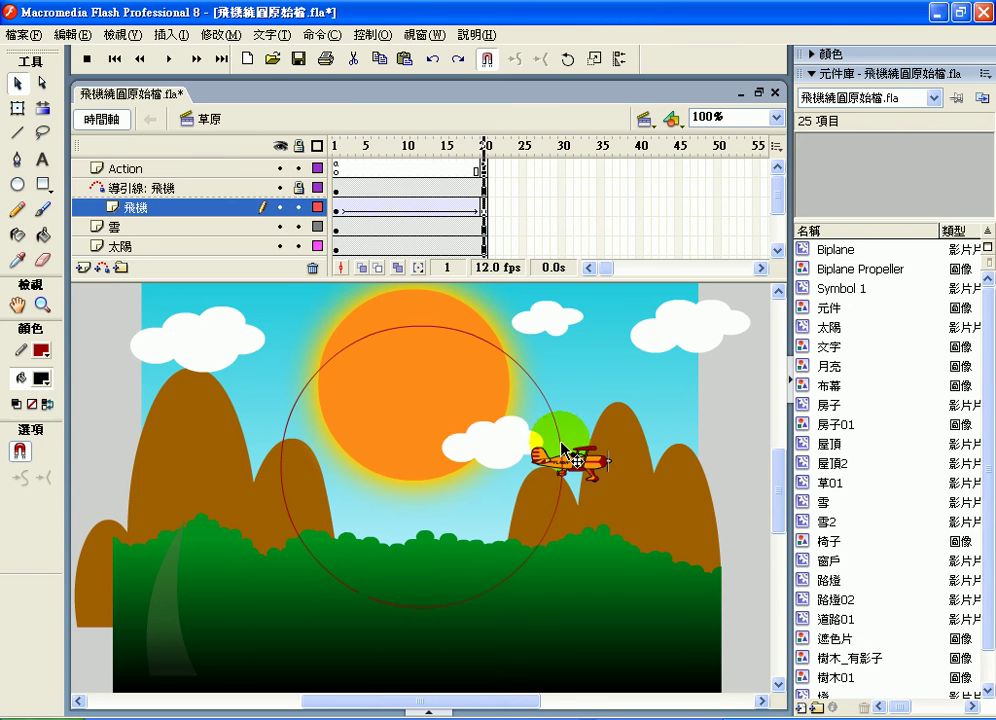
{"action": "left_click", "coordinate": [563, 470]}
{"action": "left_click_drag", "start_coordinate": [562, 471], "coordinate": [352, 584]}
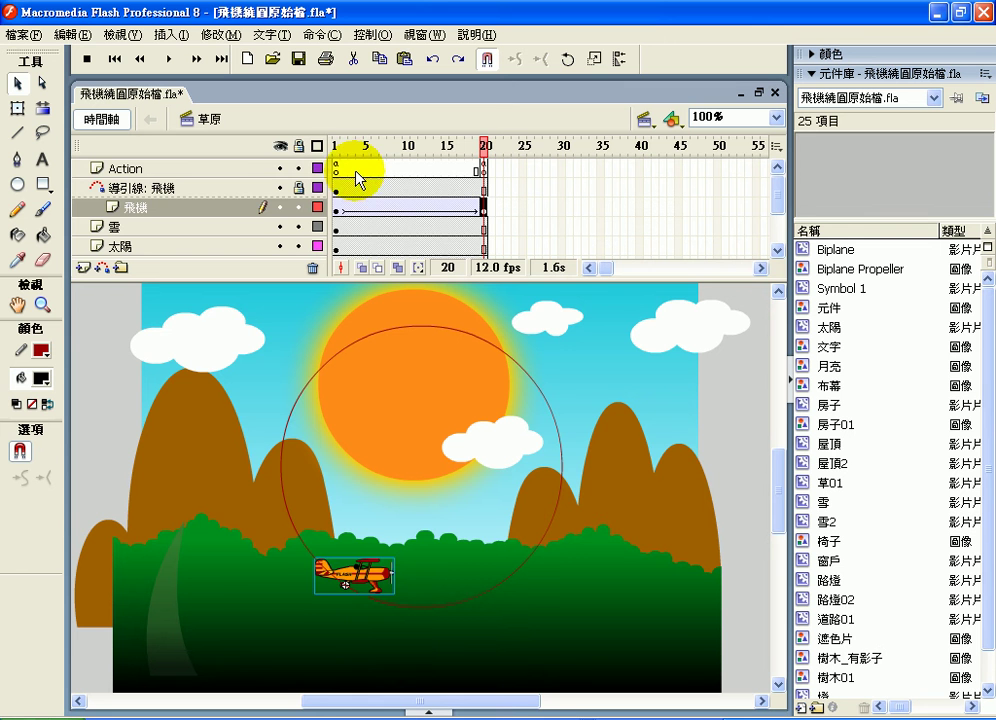
- Scrub through frames 1 to 20 to preview the plane's flight around the circle
{"action": "left_click", "coordinate": [336, 148]}
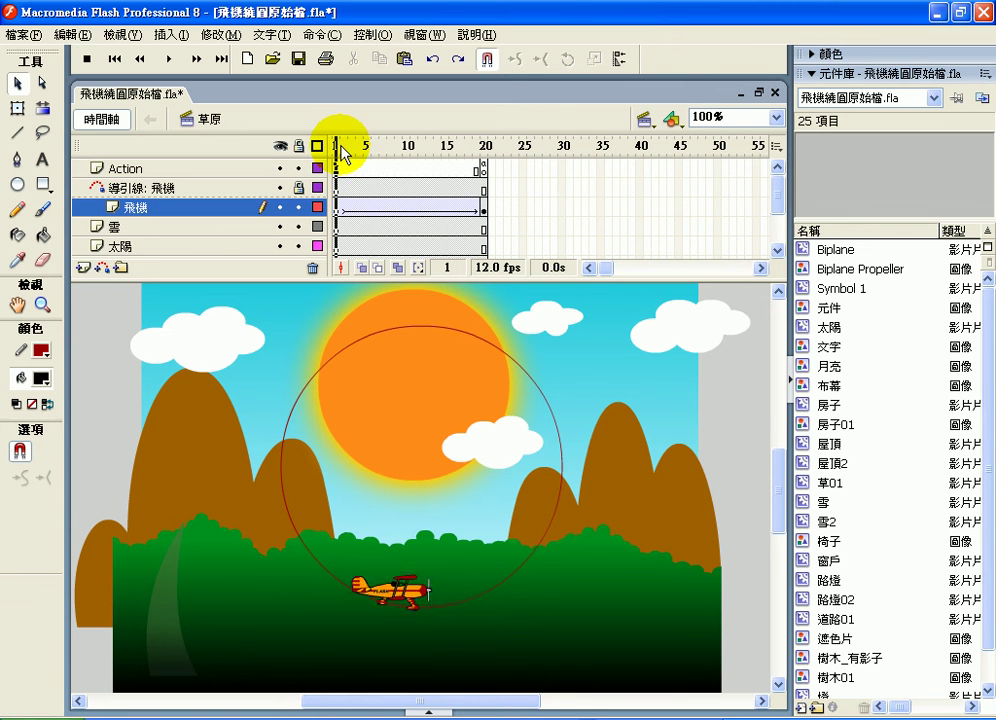
{"action": "left_click", "coordinate": [361, 150]}
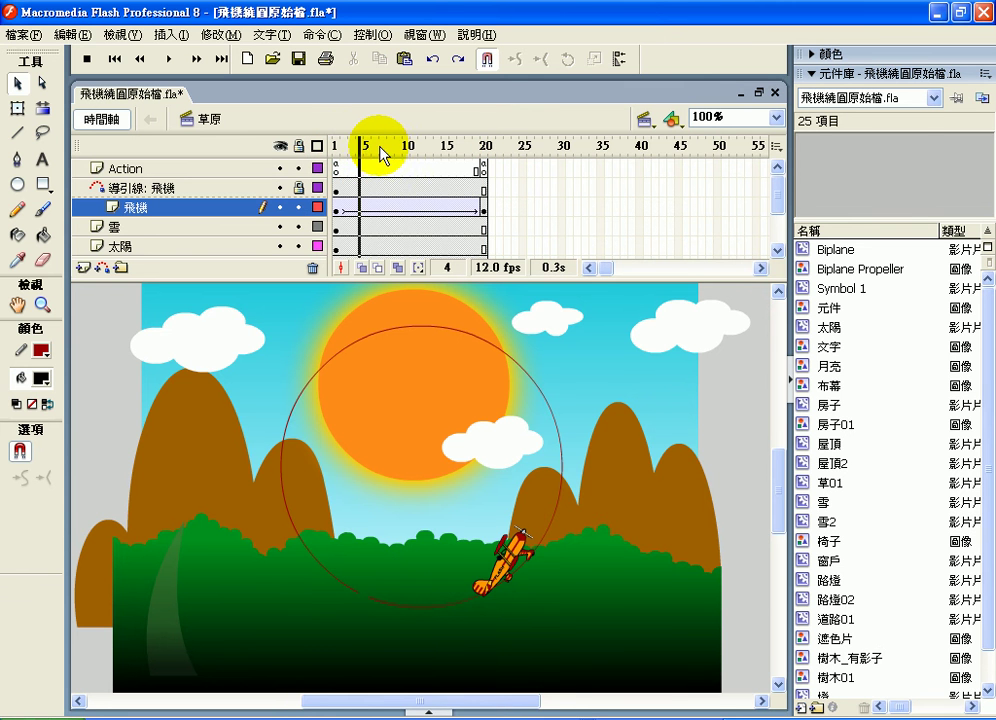
{"action": "left_click_drag", "start_coordinate": [380, 148], "coordinate": [453, 148]}
{"action": "left_click", "coordinate": [484, 152]}
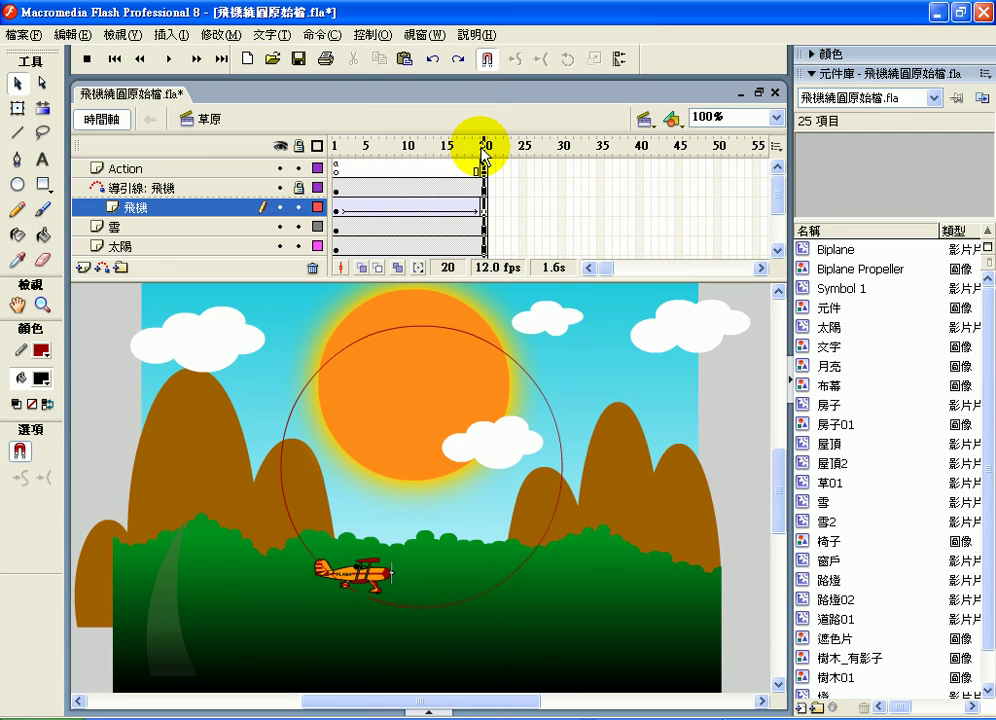
{"action": "left_click", "coordinate": [478, 148]}
{"action": "left_click_drag", "start_coordinate": [362, 148], "coordinate": [463, 152]}
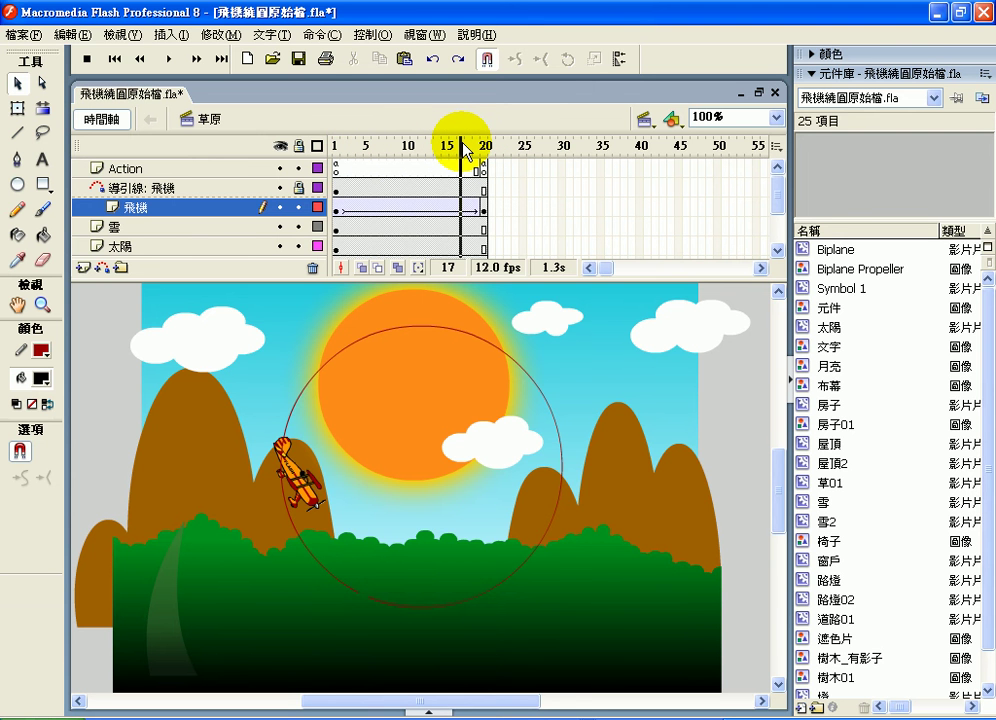
- Turn off 沿向路徑 for the motion tween on the 飛機 layer
{"action": "left_click", "coordinate": [416, 209]}
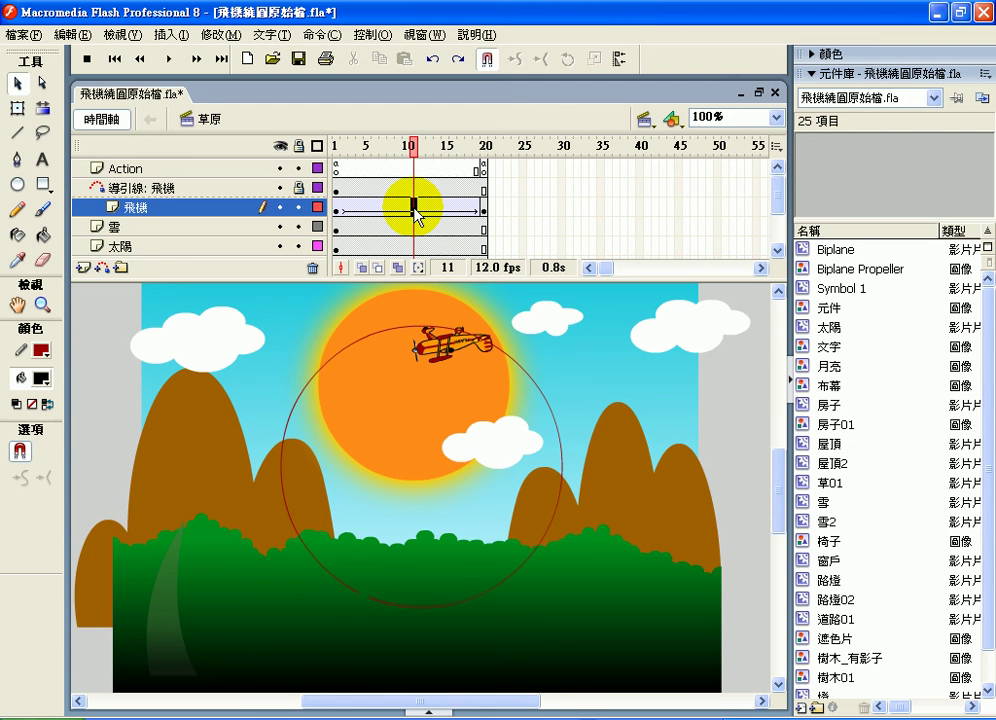
{"action": "left_click", "coordinate": [424, 711]}
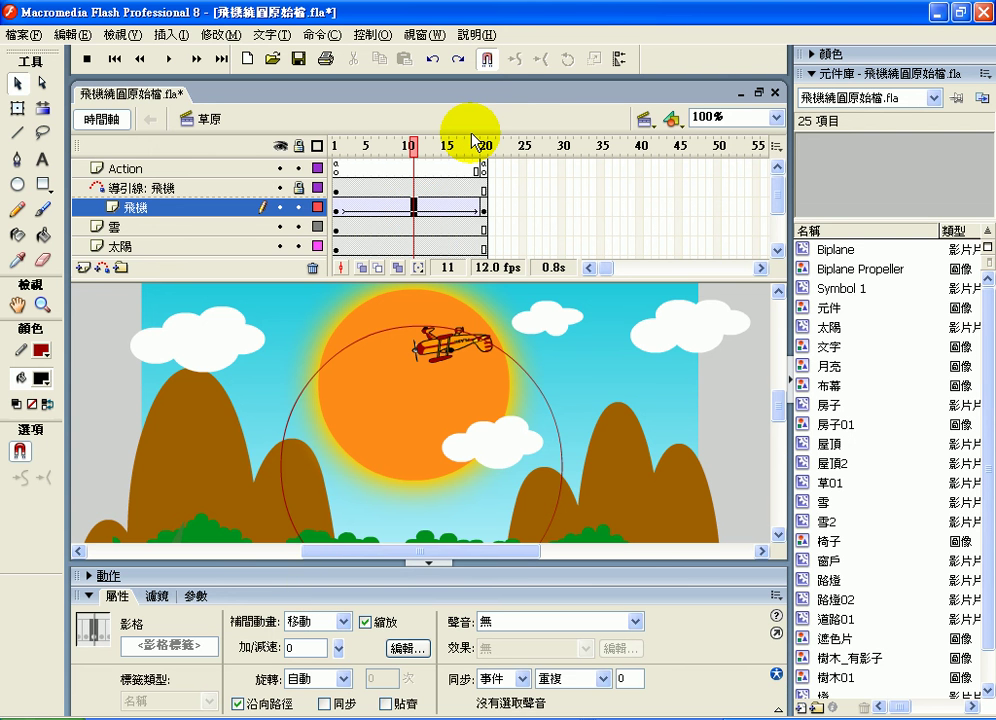
{"action": "left_click", "coordinate": [390, 147]}
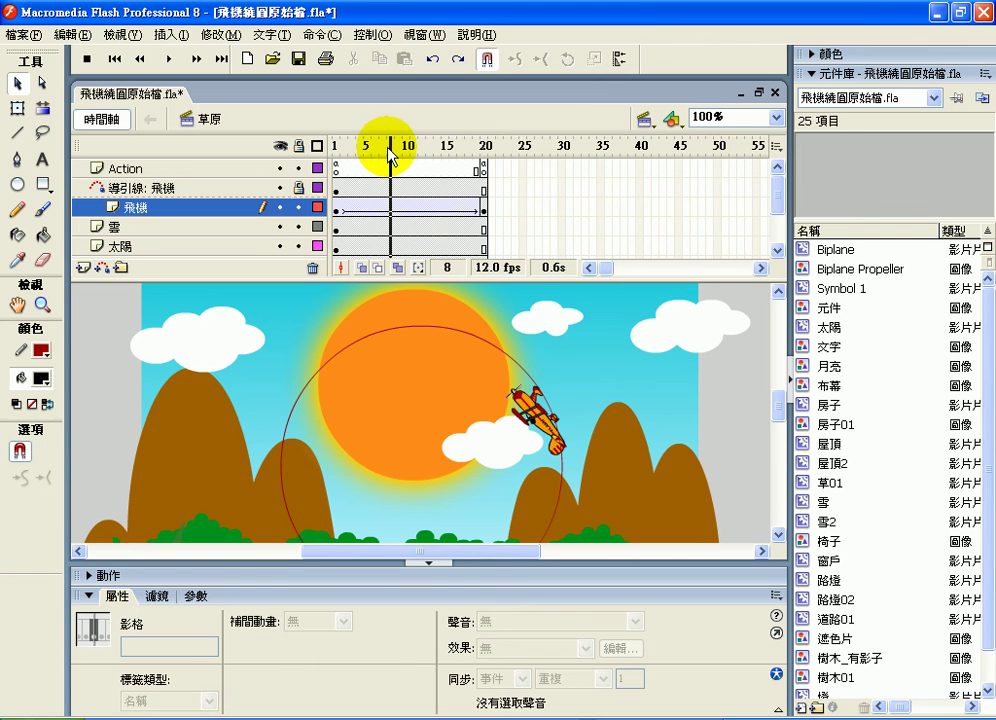
{"action": "left_click", "coordinate": [383, 148]}
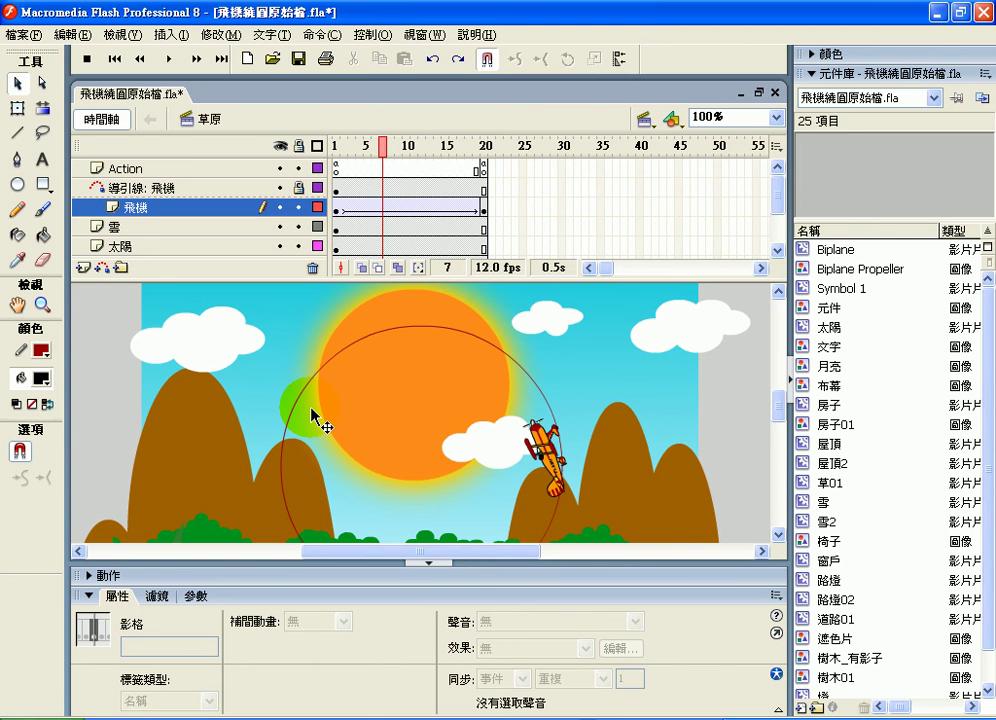
{"action": "left_click", "coordinate": [407, 207]}
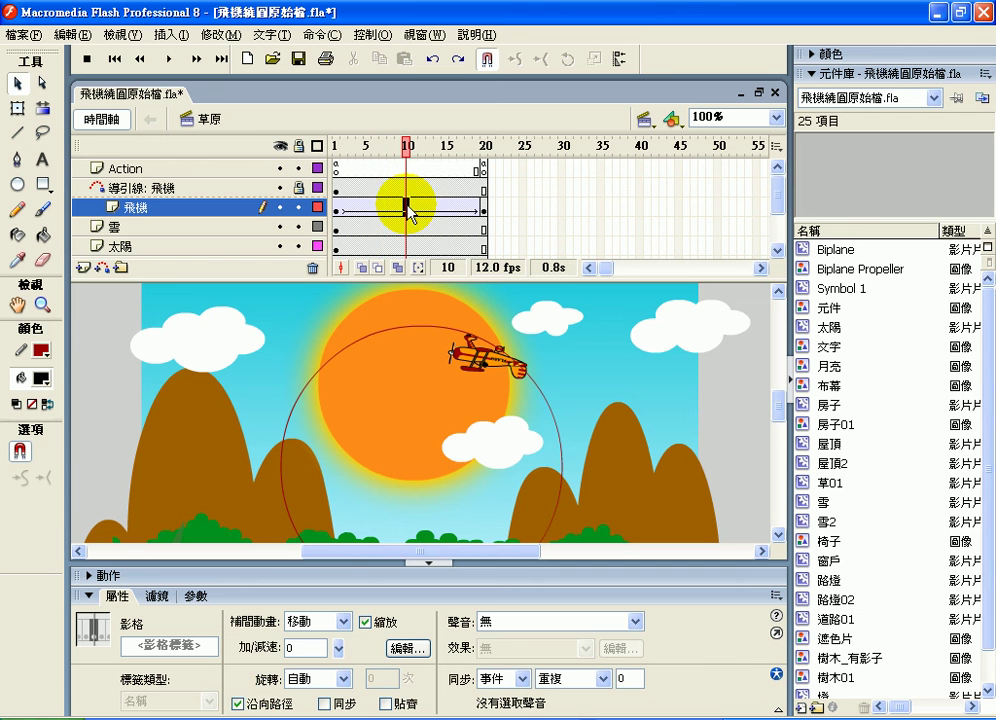
{"action": "left_click", "coordinate": [239, 704]}
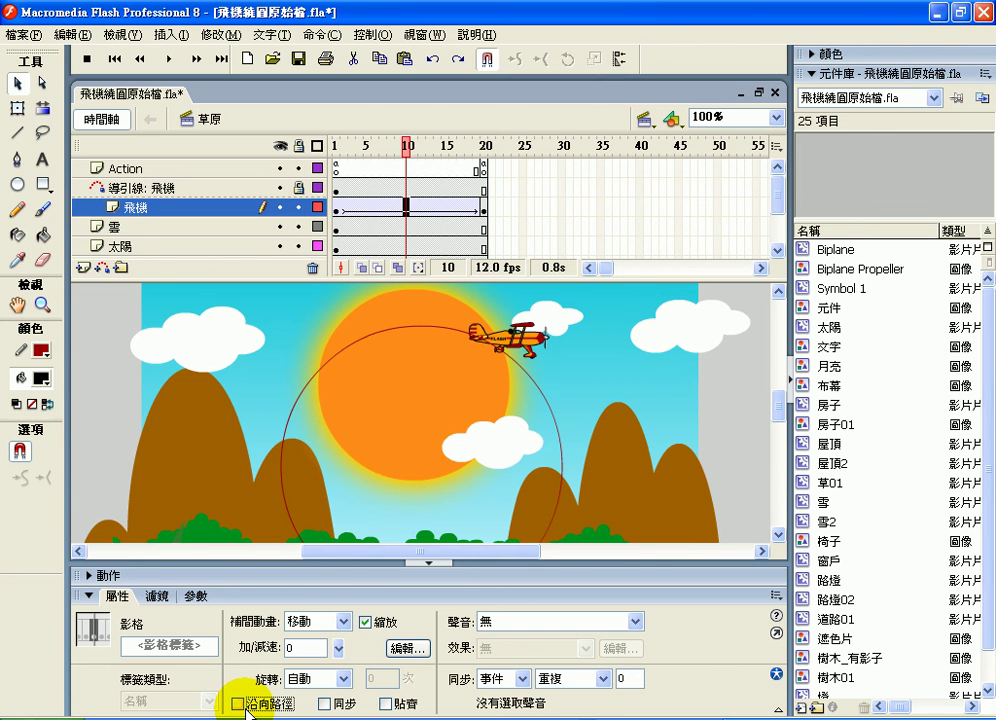
- Scrub from the first frame towards the end of the timeline to check the plane's orientation along the path
{"action": "left_click", "coordinate": [427, 564]}
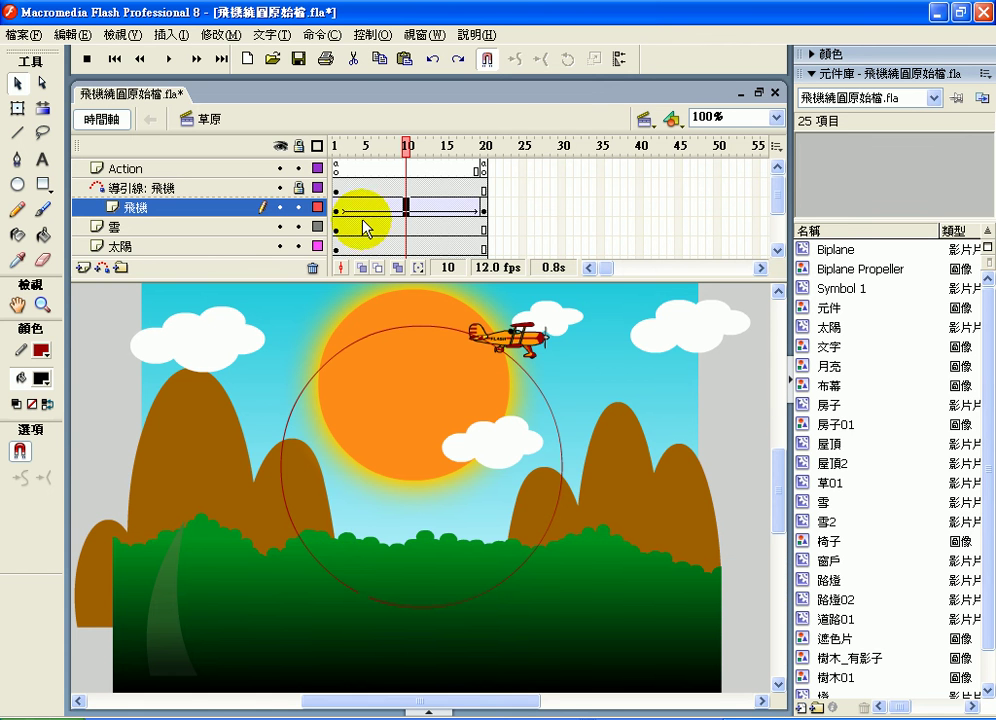
{"action": "left_click", "coordinate": [338, 148]}
{"action": "left_click", "coordinate": [367, 149]}
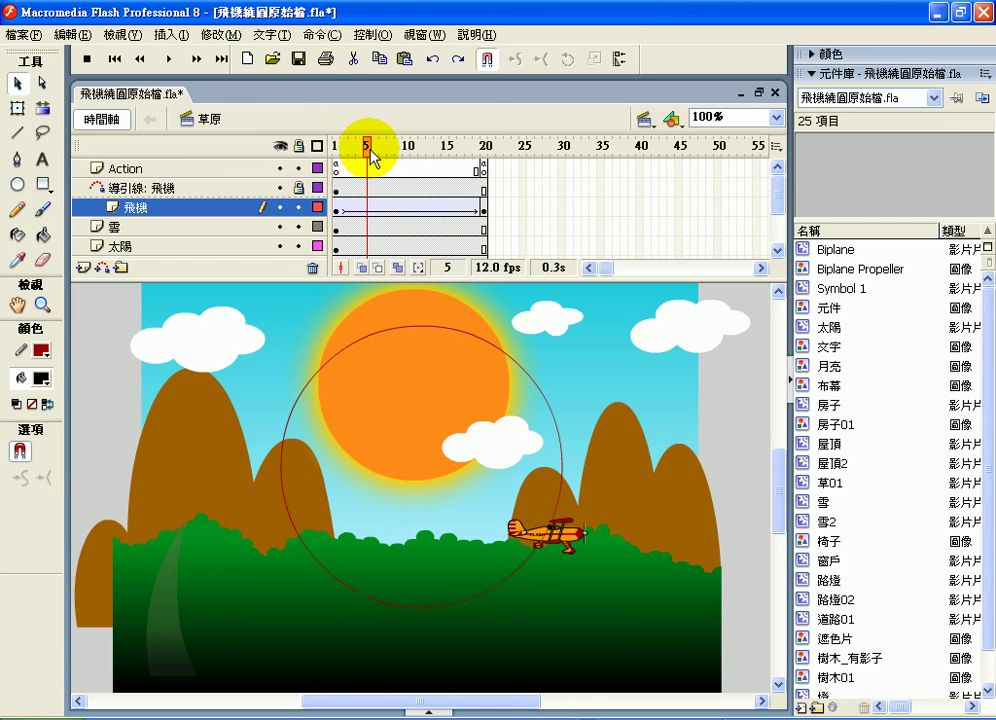
{"action": "left_click_drag", "start_coordinate": [403, 155], "coordinate": [477, 150]}
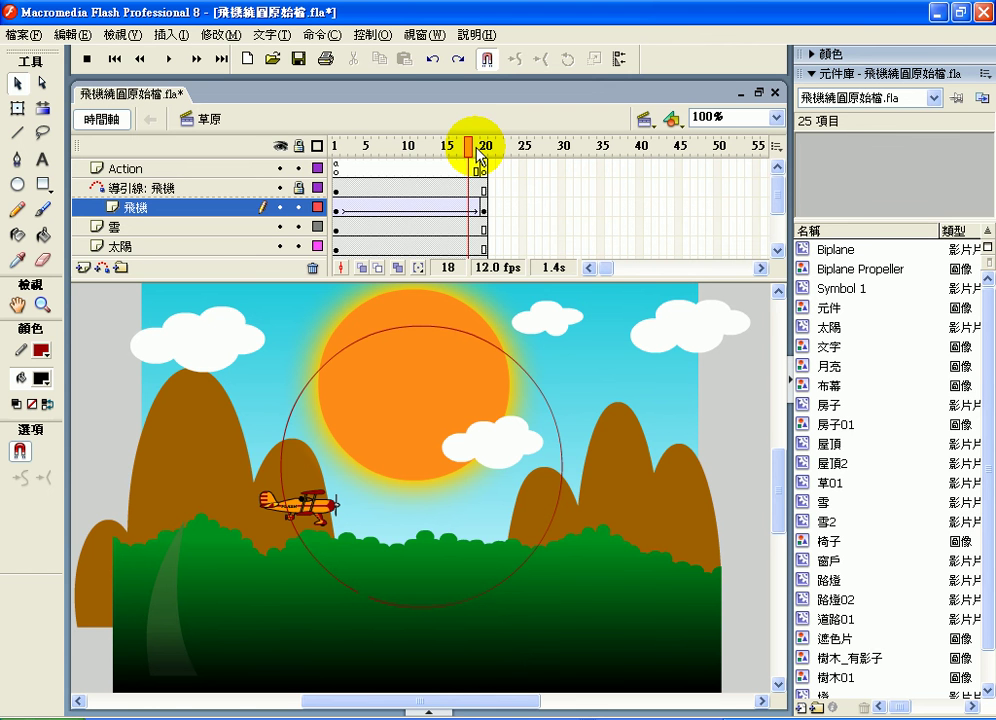
- Turn 沿向路徑 back on for the motion tween on the 飛機 layer
{"action": "left_click", "coordinate": [418, 712]}
{"action": "left_click", "coordinate": [391, 210]}
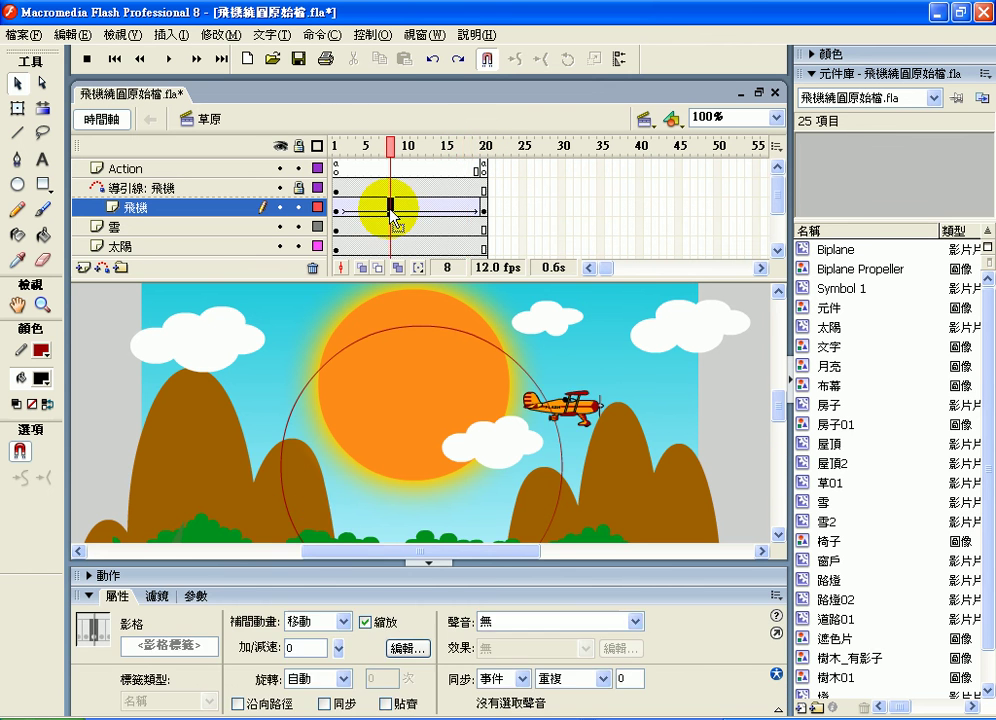
{"action": "left_click", "coordinate": [238, 704]}
{"action": "left_click", "coordinate": [555, 425]}
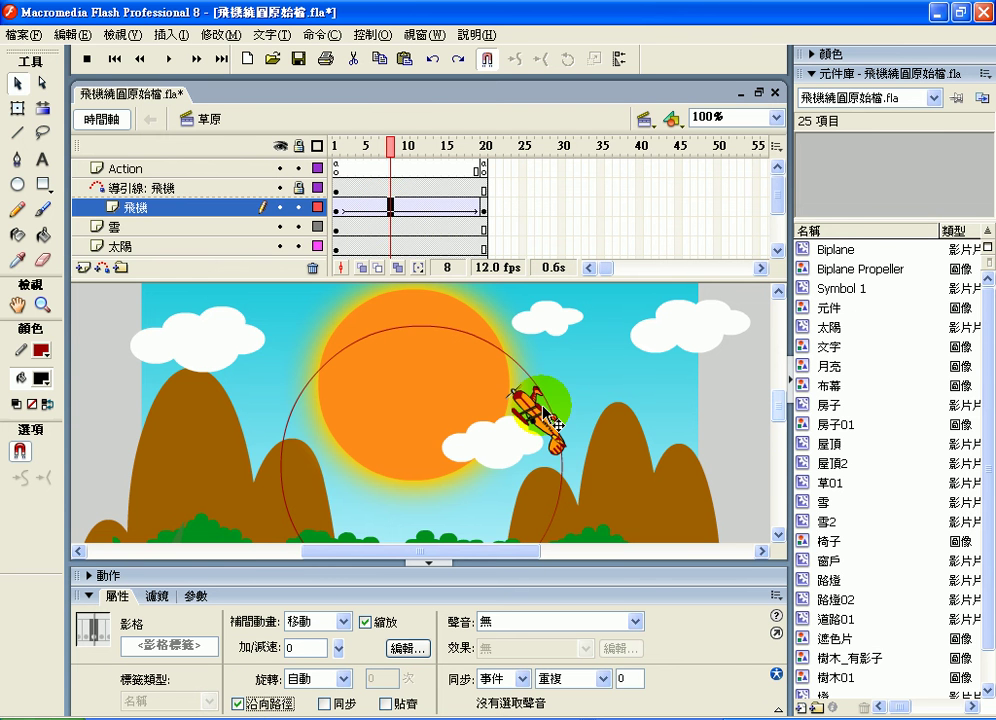
{"action": "left_click", "coordinate": [298, 324]}
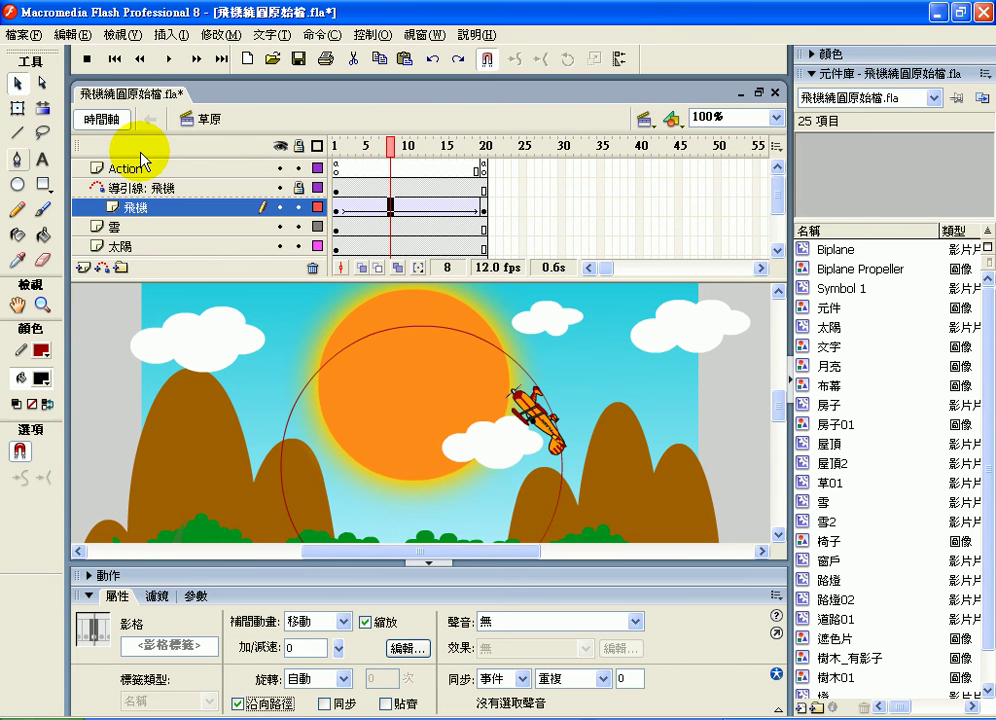
{"action": "left_click", "coordinate": [508, 375]}
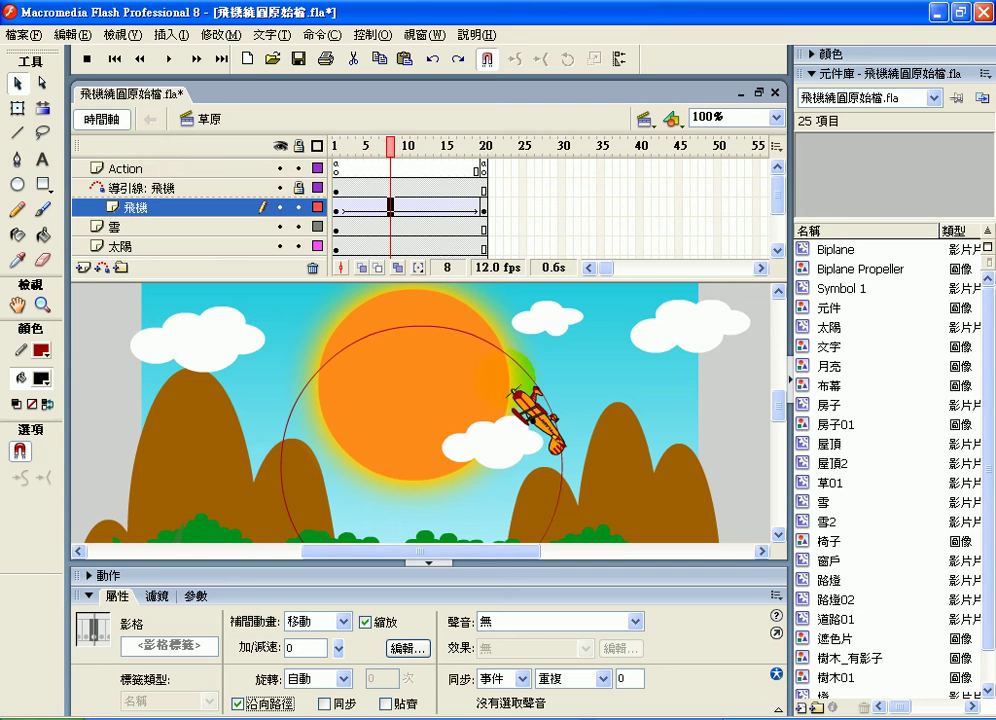
{"action": "left_click", "coordinate": [538, 373]}
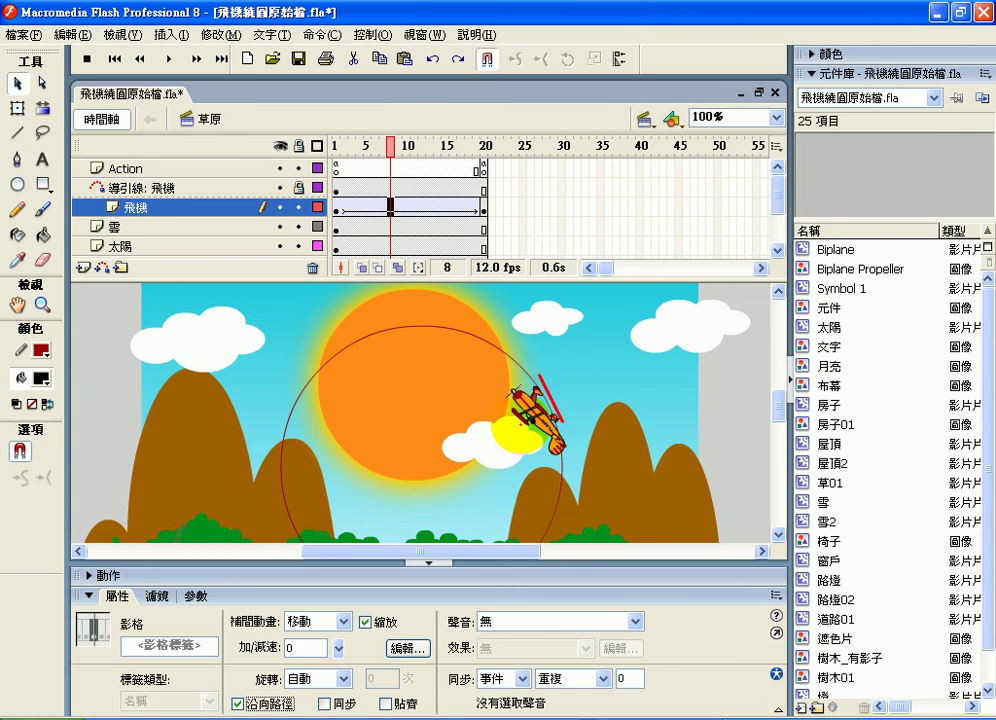
{"action": "left_click", "coordinate": [556, 390]}
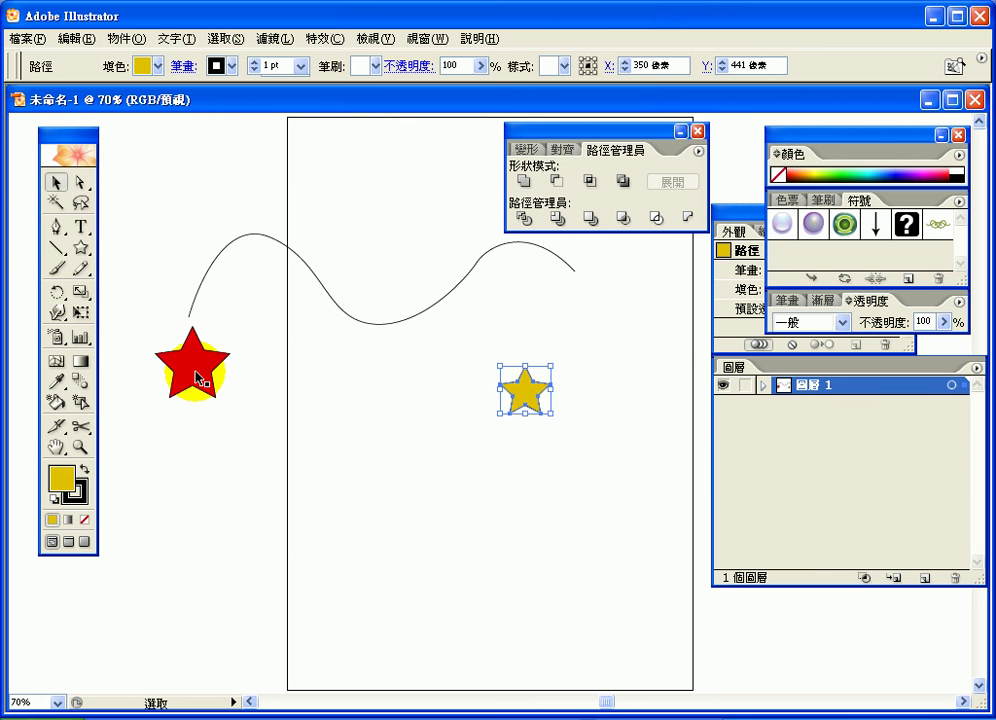
- Blend the red star with the small yellow star using the Blend tool
{"action": "left_click", "coordinate": [197, 378]}
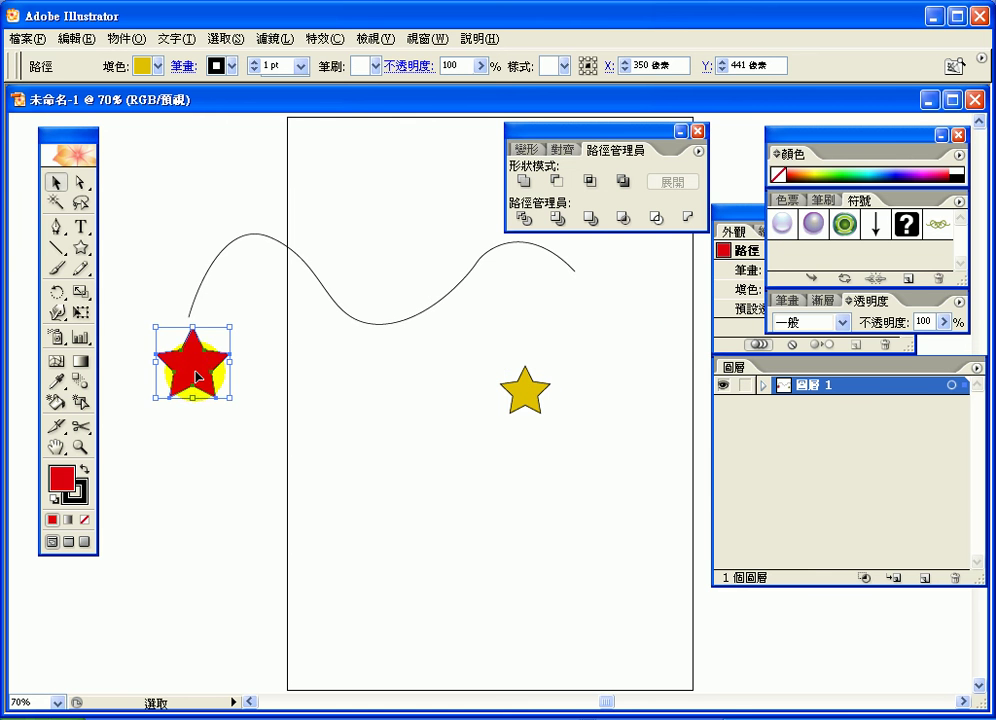
{"action": "left_click", "coordinate": [80, 381]}
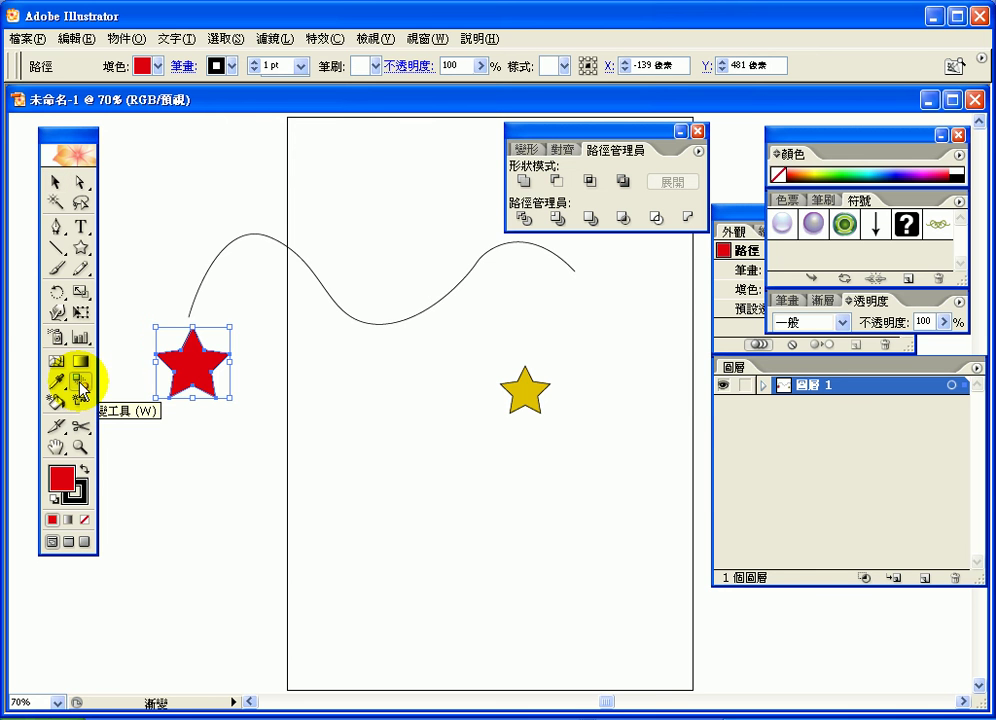
{"action": "left_click", "coordinate": [530, 390]}
{"action": "left_click", "coordinate": [180, 382]}
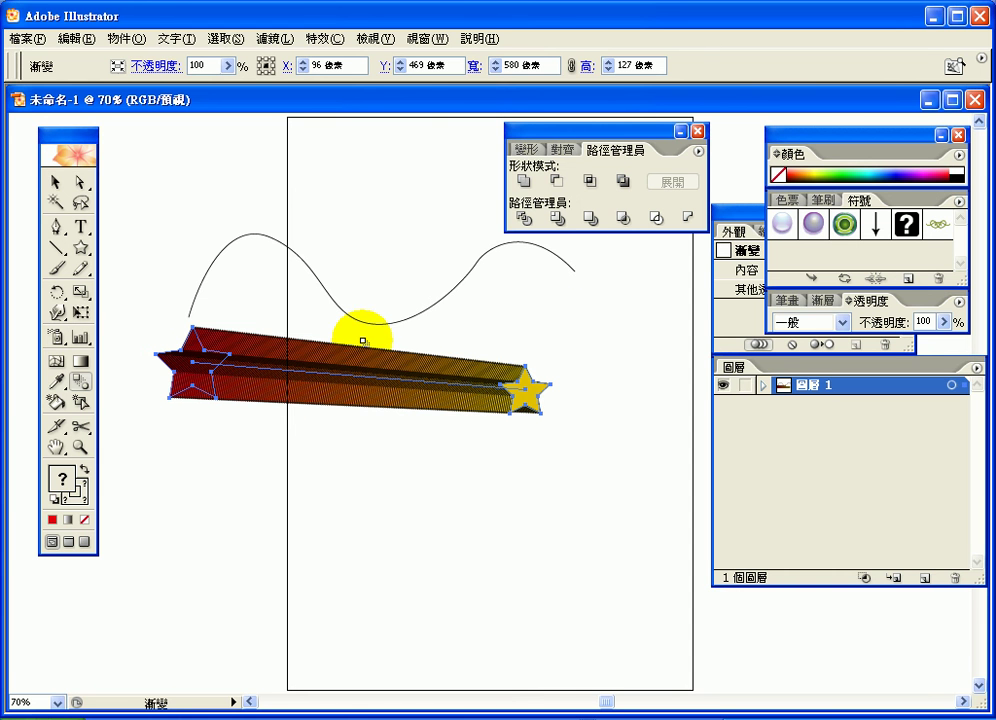
- Select the star blend together with the wavy curve and replace the blend's spine with that curve
{"action": "left_click", "coordinate": [56, 183]}
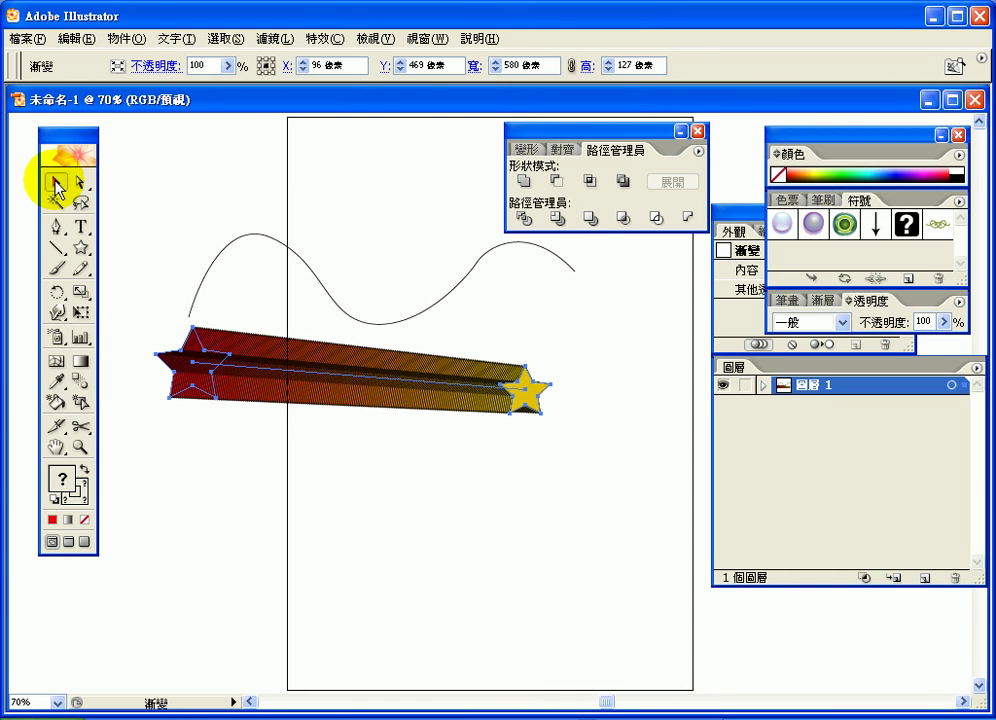
{"action": "left_click_drag", "start_coordinate": [180, 194], "coordinate": [371, 416]}
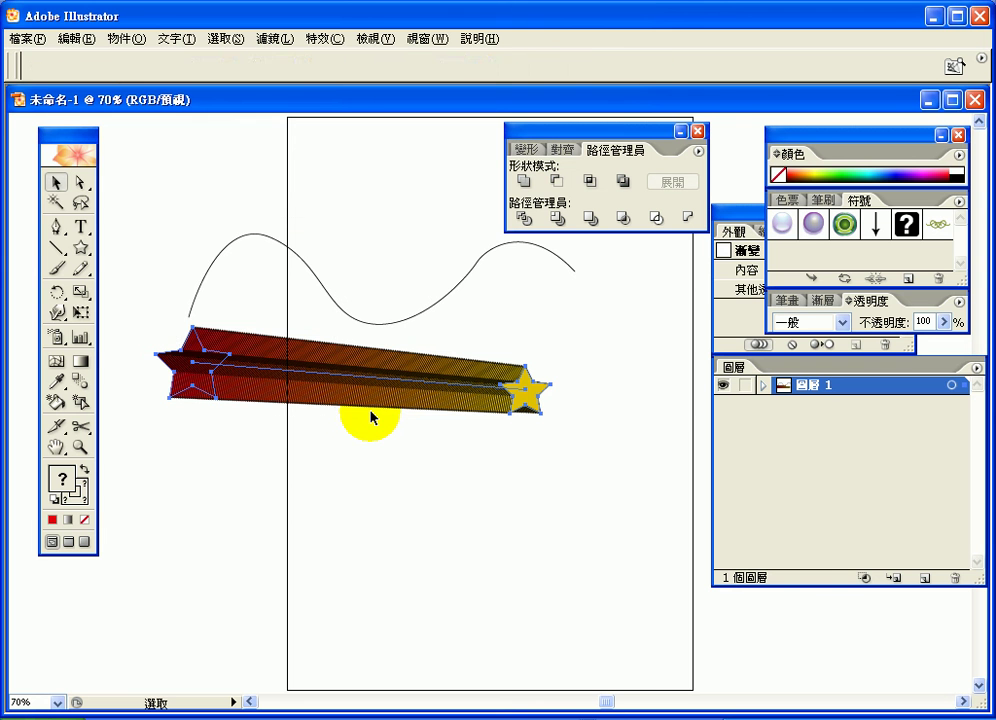
{"action": "left_click", "coordinate": [128, 39]}
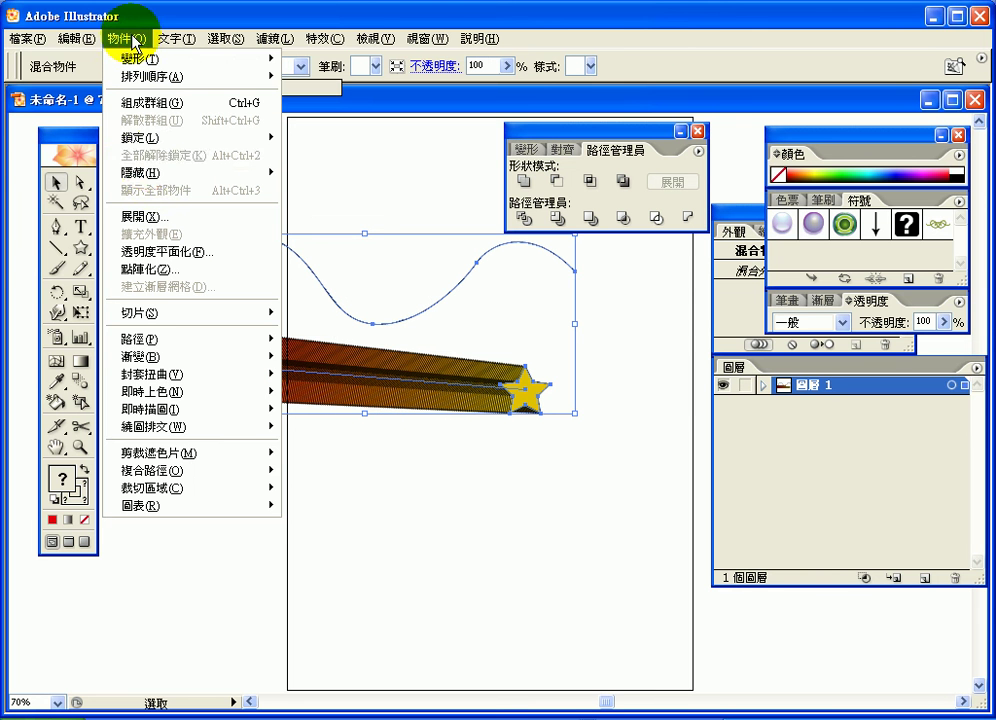
{"action": "mouse_move", "coordinate": [197, 362]}
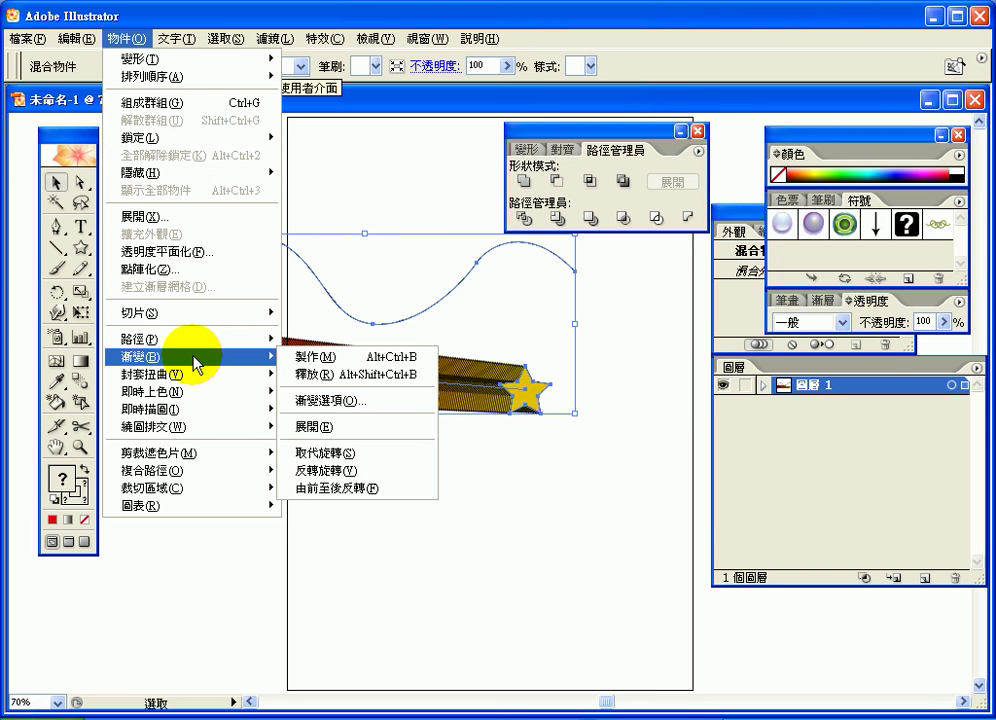
{"action": "left_click", "coordinate": [359, 455]}
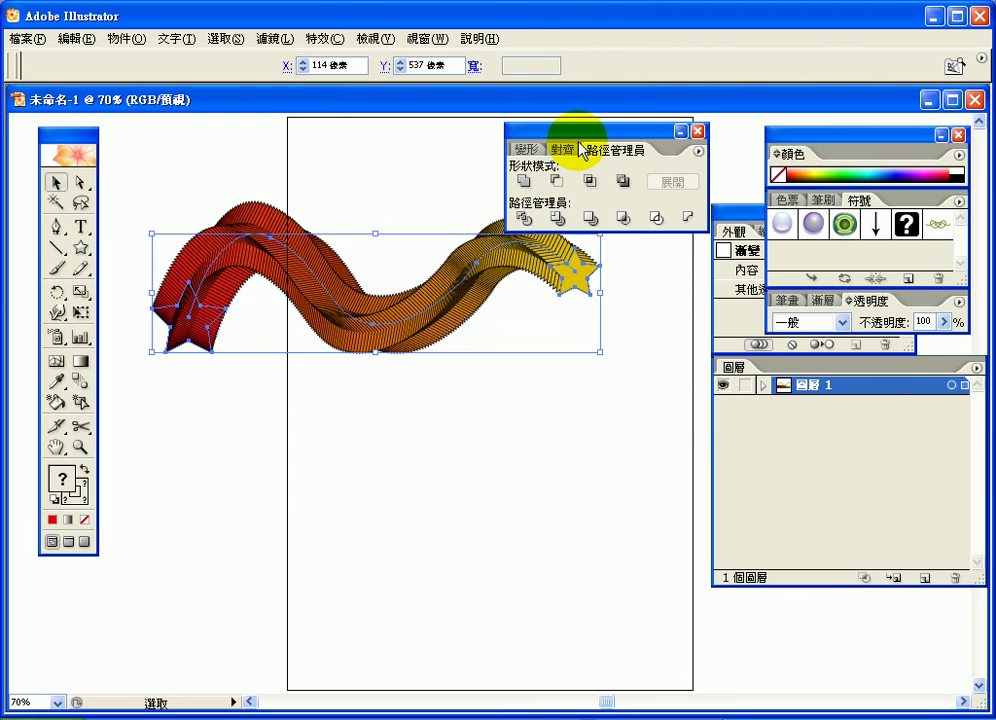
{"action": "left_click_drag", "start_coordinate": [624, 145], "coordinate": [646, 141]}
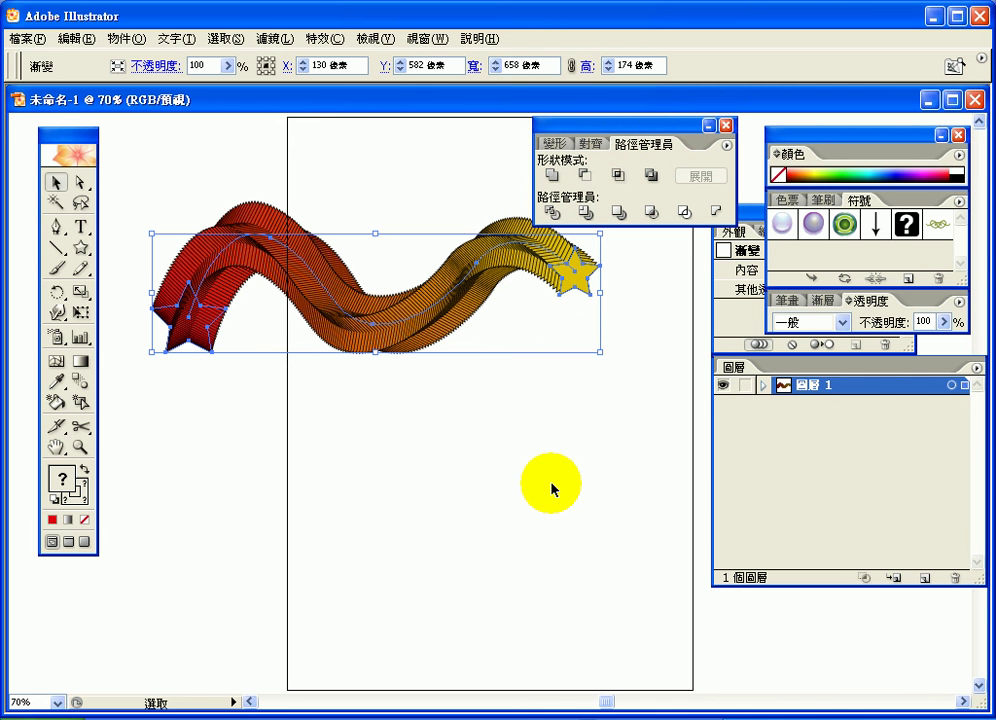
- Set the star blend's spacing to 指定階數 with 5 steps and turn on 預視
{"action": "left_click", "coordinate": [233, 416]}
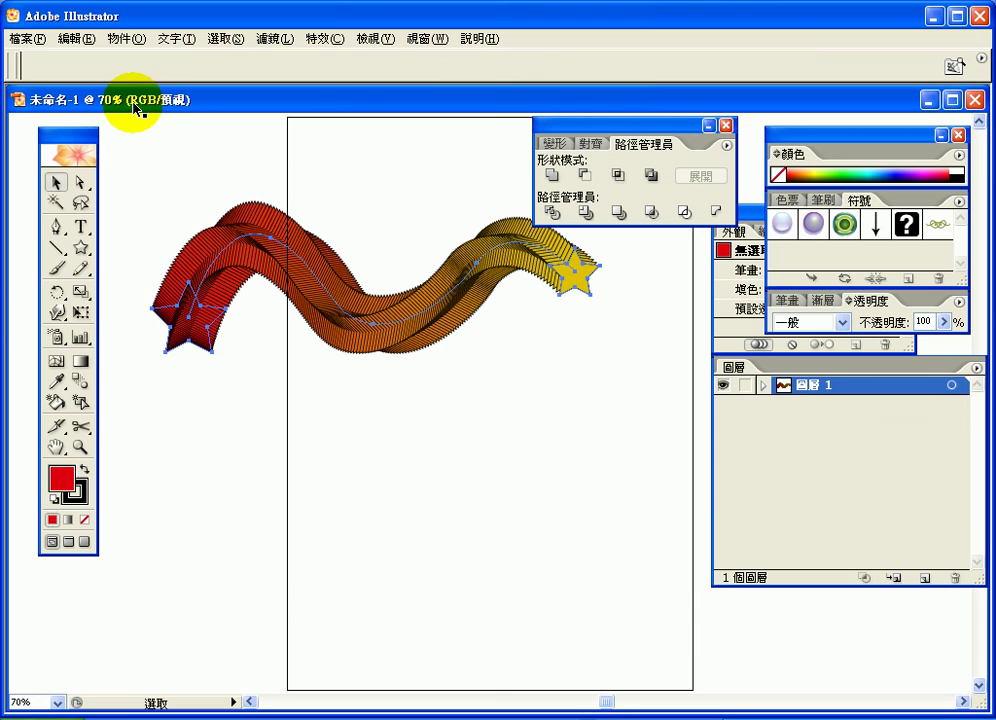
{"action": "left_click", "coordinate": [112, 42]}
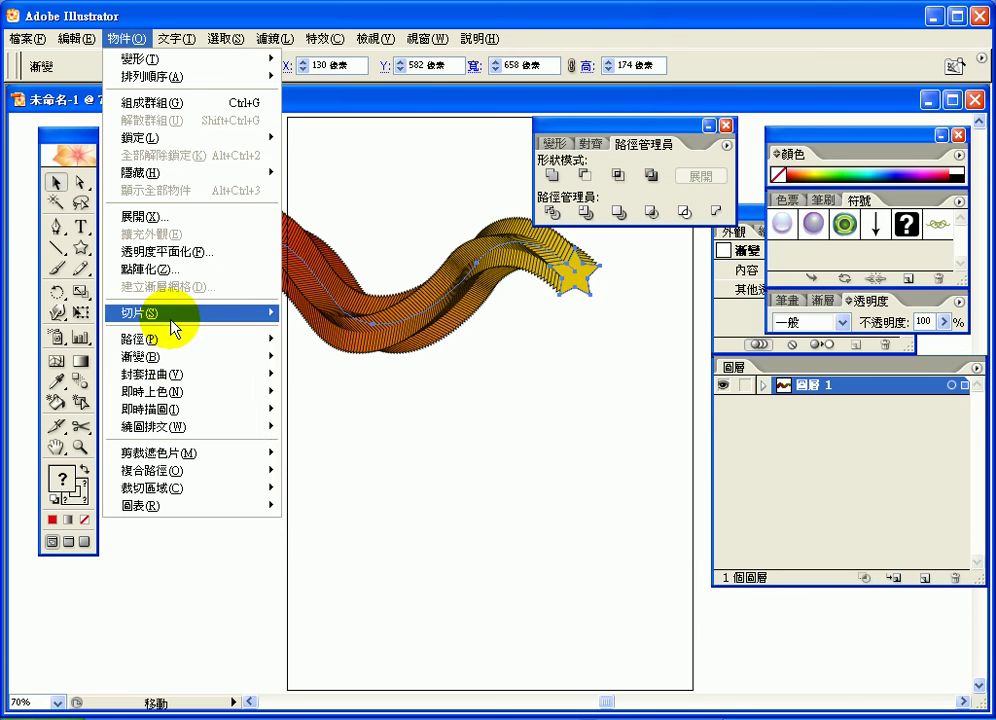
{"action": "mouse_move", "coordinate": [173, 347]}
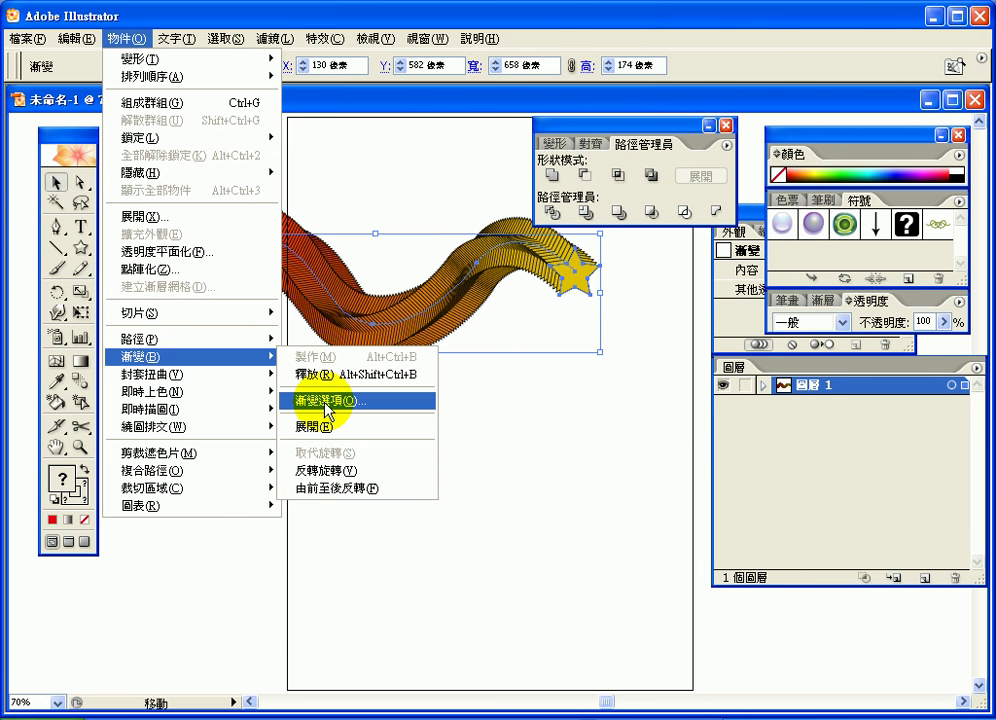
{"action": "left_click", "coordinate": [325, 403]}
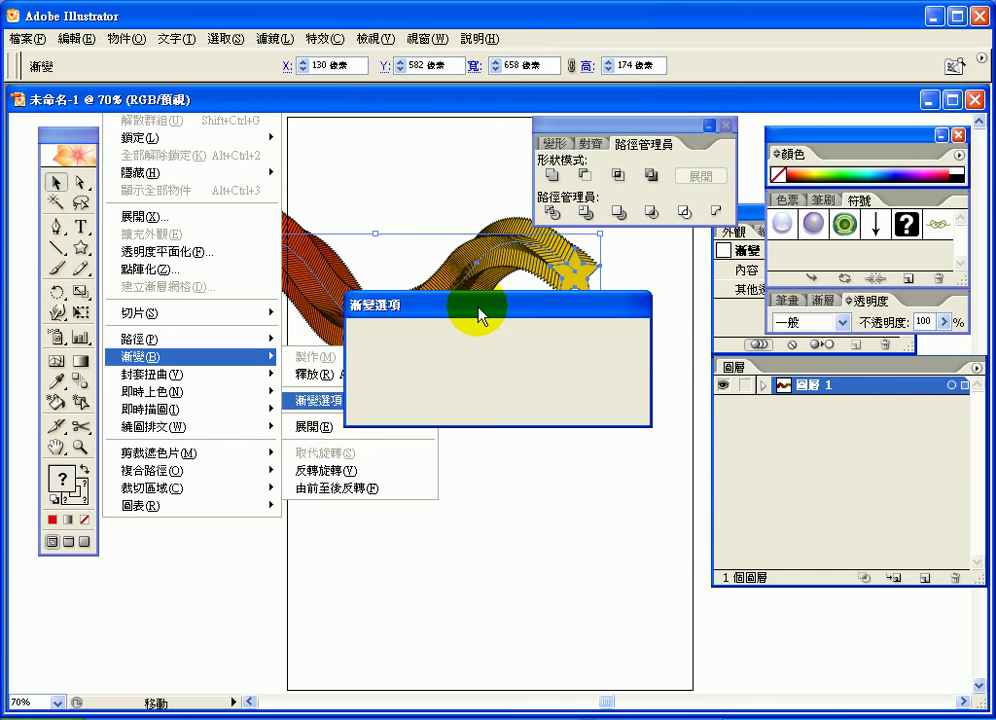
{"action": "left_click", "coordinate": [467, 342]}
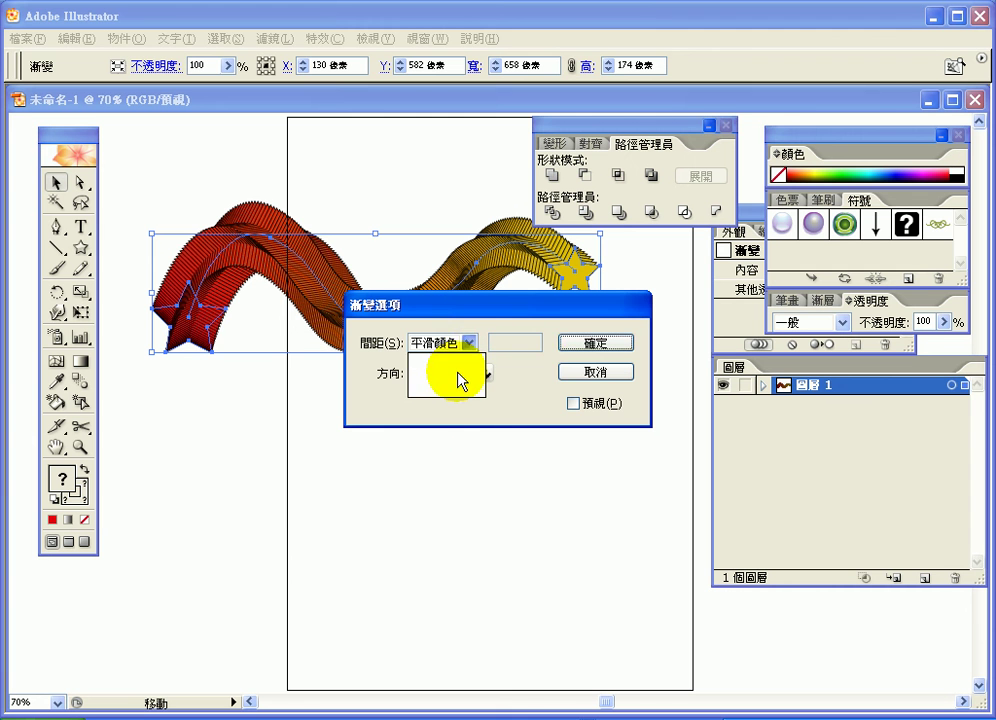
{"action": "left_click", "coordinate": [458, 374]}
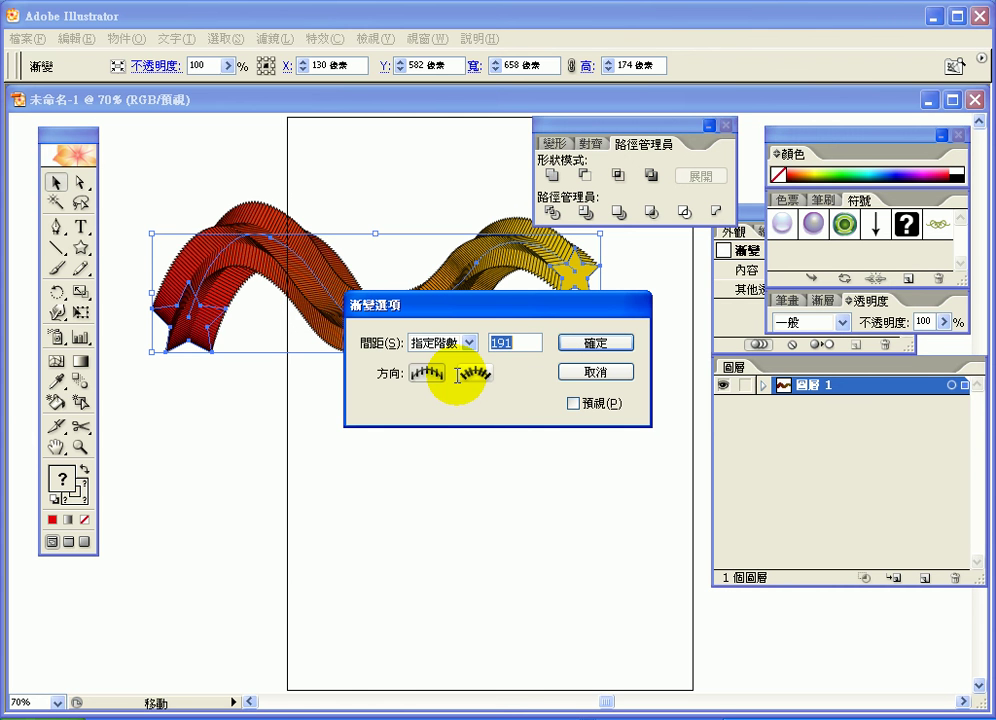
{"action": "type", "text": "5"}
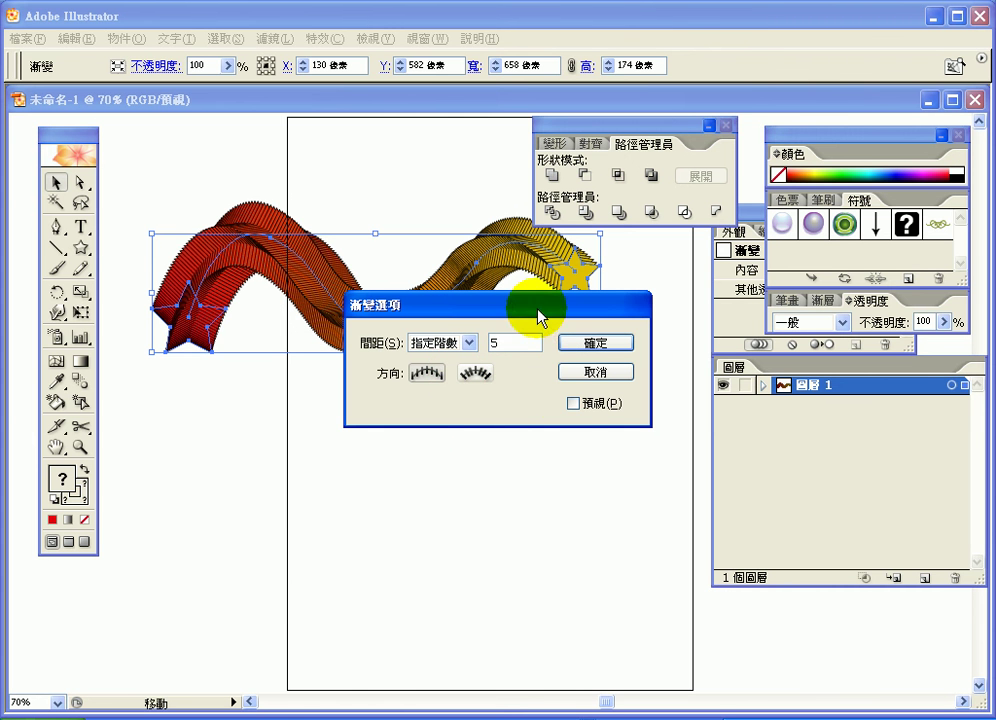
{"action": "left_click", "coordinate": [573, 406]}
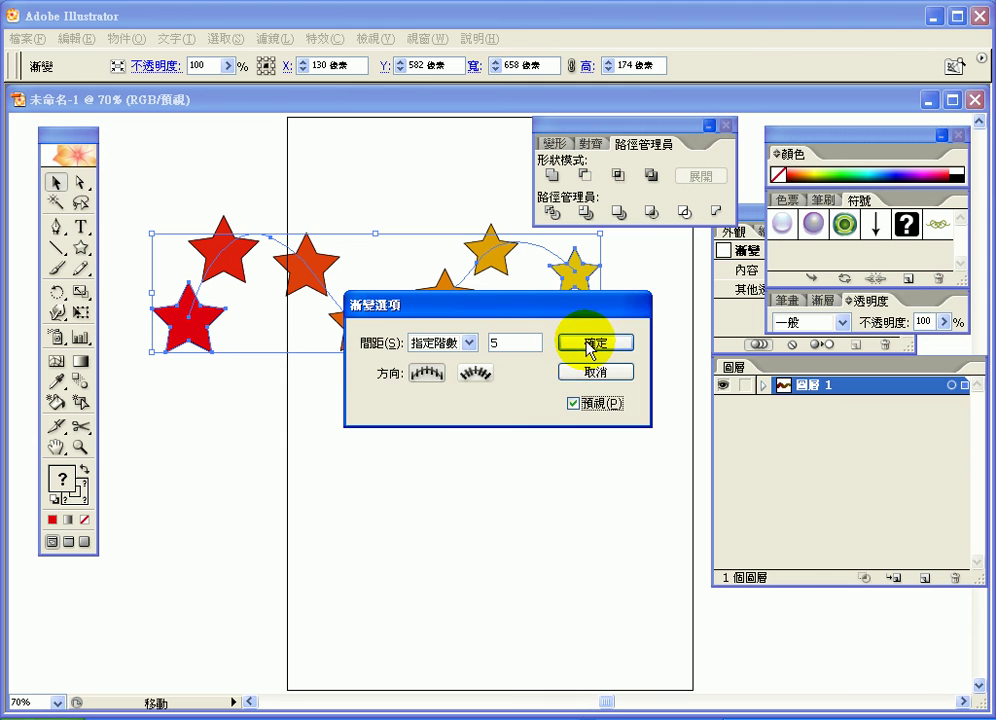
{"action": "left_click_drag", "start_coordinate": [474, 312], "coordinate": [428, 390]}
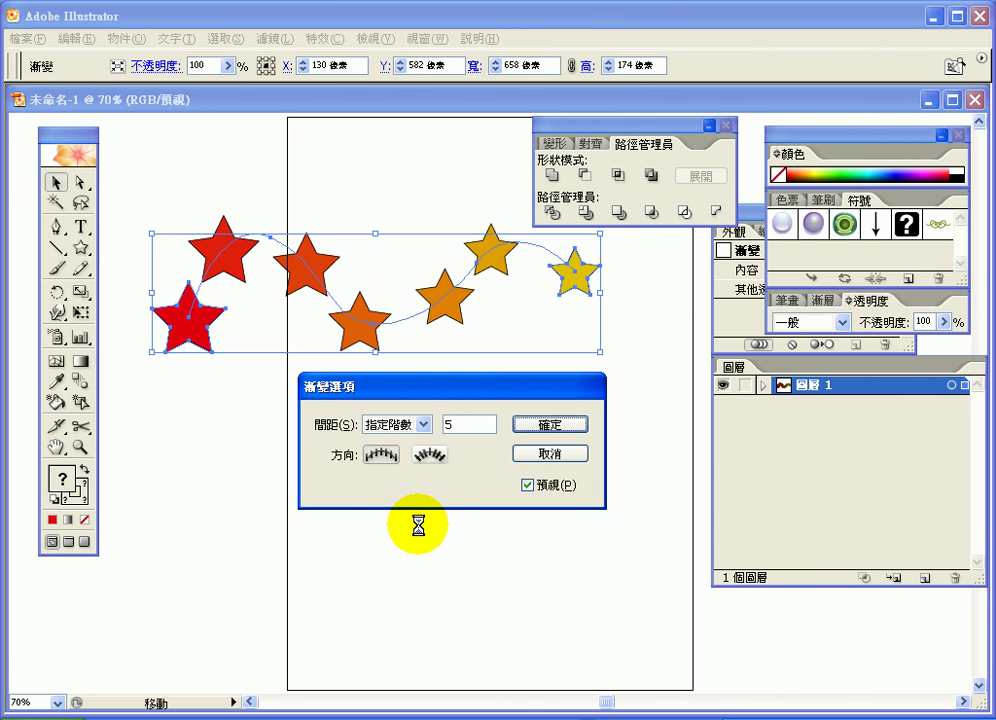
- Change the blend's 方向 so that the stars align to the curve, and check their tilt along it
{"action": "left_click", "coordinate": [380, 462]}
{"action": "mouse_move", "coordinate": [378, 464]}
{"action": "left_mouse_down"}
{"action": "mouse_move", "coordinate": [389, 490]}
{"action": "mouse_move", "coordinate": [429, 489]}
{"action": "mouse_move", "coordinate": [433, 463]}
{"action": "mouse_move", "coordinate": [438, 476]}
{"action": "left_mouse_up"}
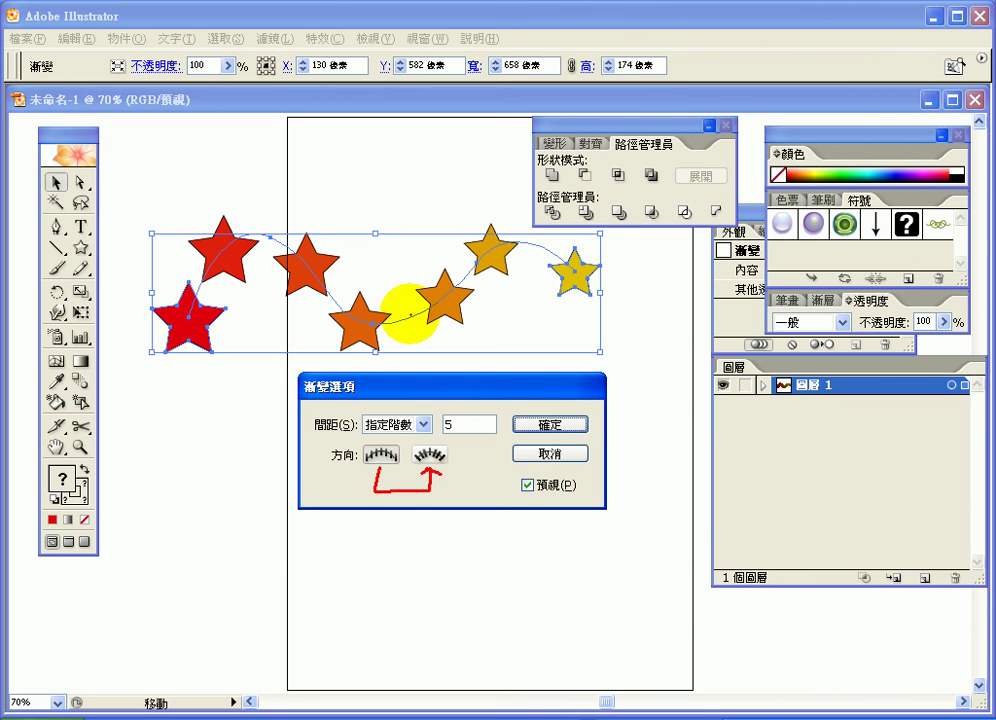
{"action": "key", "text": "Return"}
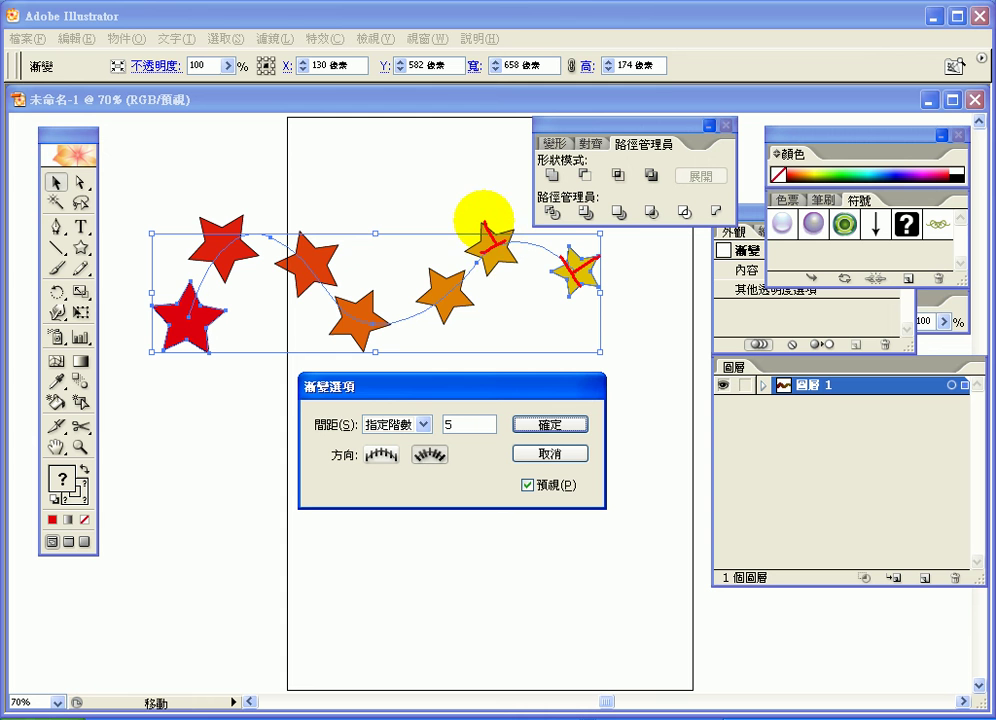
{"action": "mouse_move", "coordinate": [460, 284]}
{"action": "left_mouse_down"}
{"action": "mouse_move", "coordinate": [426, 305]}
{"action": "mouse_move", "coordinate": [443, 296]}
{"action": "mouse_move", "coordinate": [422, 262]}
{"action": "left_mouse_up"}
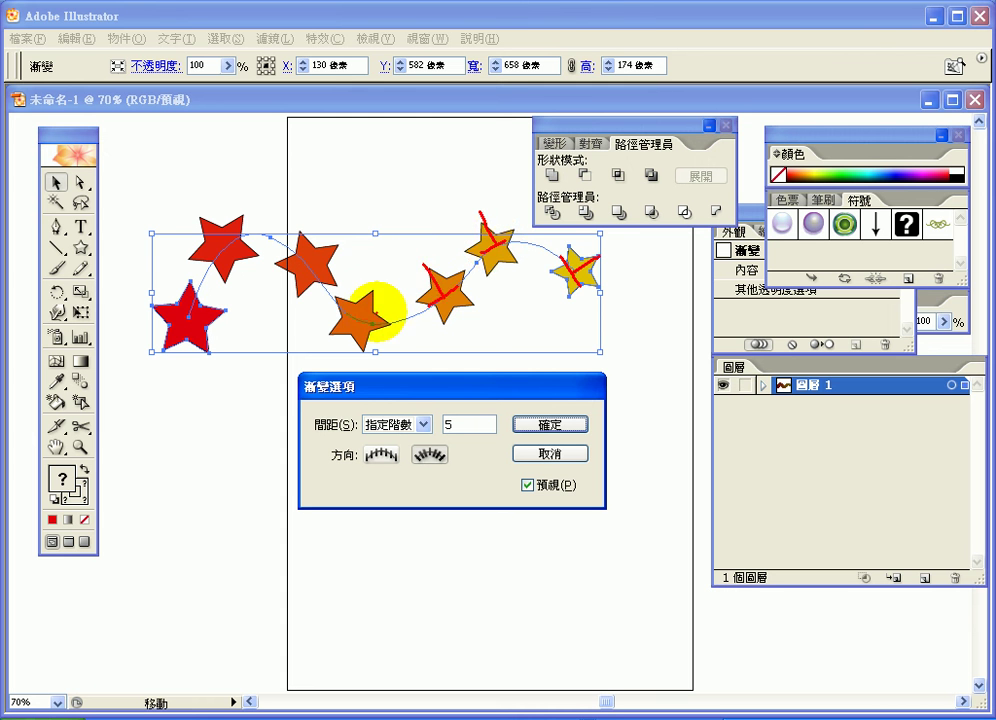
{"action": "left_click_drag", "start_coordinate": [338, 327], "coordinate": [382, 317]}
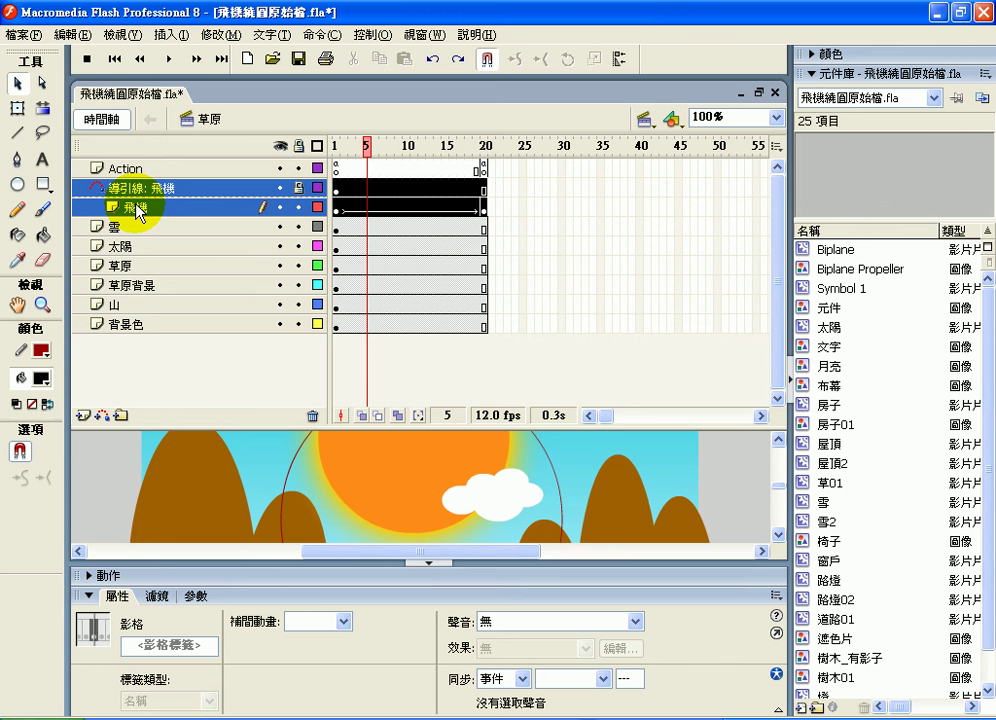
- In Flash, move the 飛機 layer with its guide layer between 草原背景 and 山, and shrink the timeline to show more of the stage
{"action": "left_click_drag", "start_coordinate": [105, 207], "coordinate": [128, 298]}
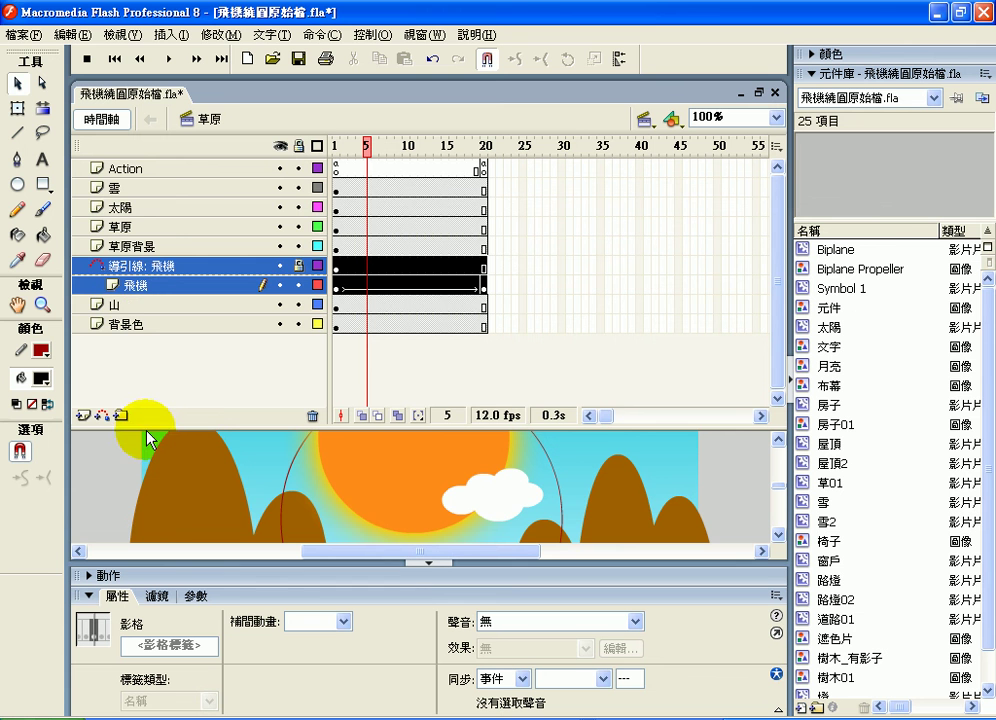
{"action": "left_click_drag", "start_coordinate": [142, 422], "coordinate": [158, 205]}
{"action": "left_click_drag", "start_coordinate": [465, 382], "coordinate": [515, 410]}
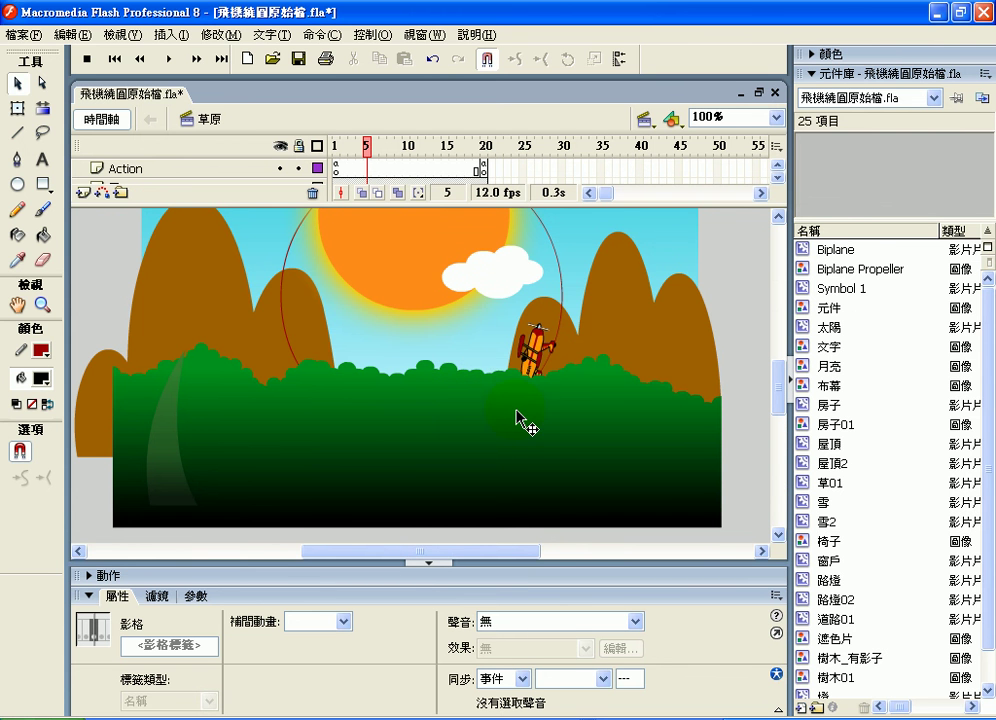